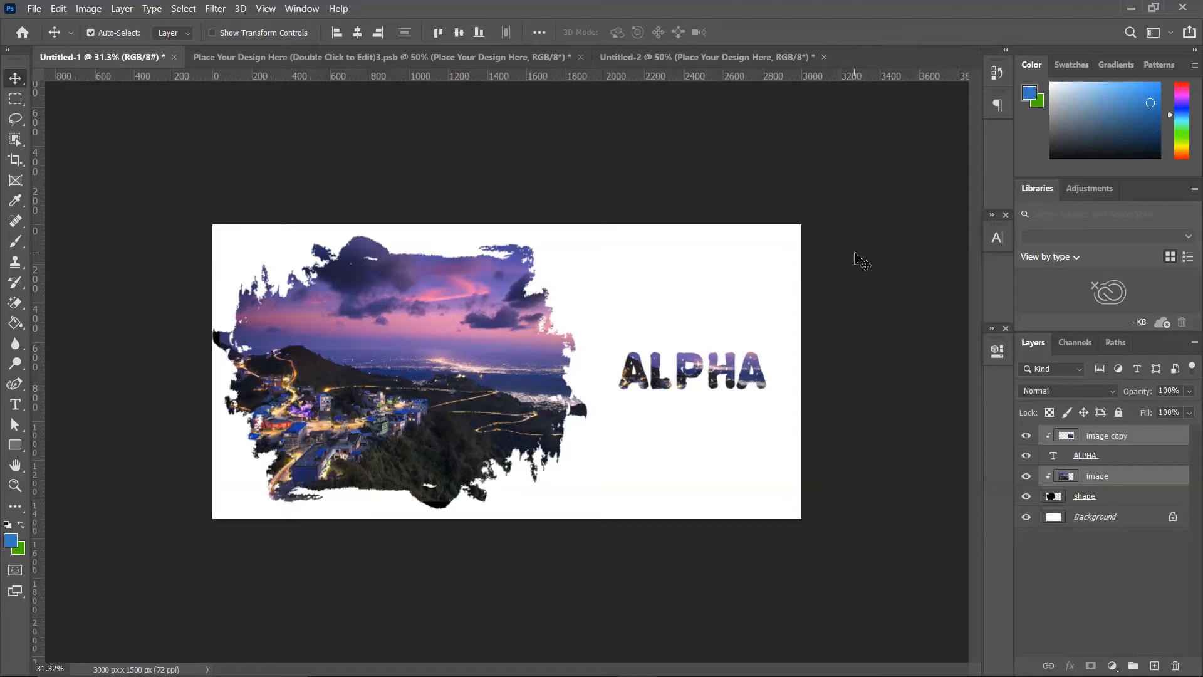
Step: Create a new 1000 x 1000 px document at 72 ppi in RGB Color with a white background
left_click_drag(613, 322, 758, 438)
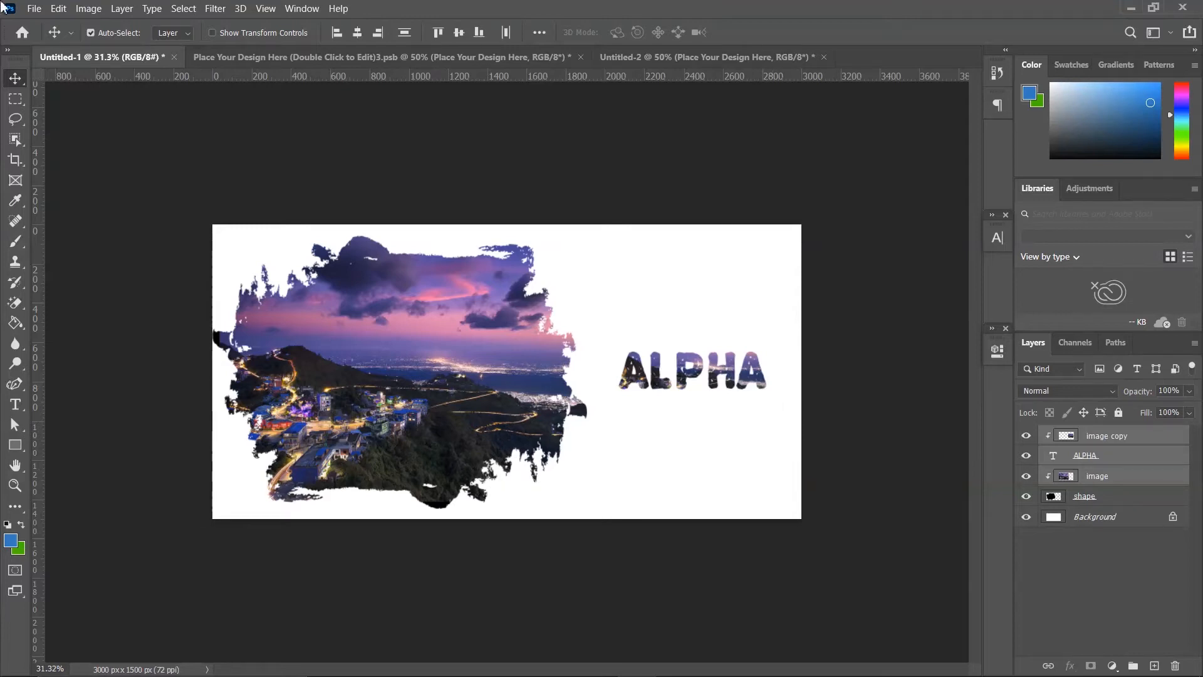
left_click(41, 10)
left_click(42, 22)
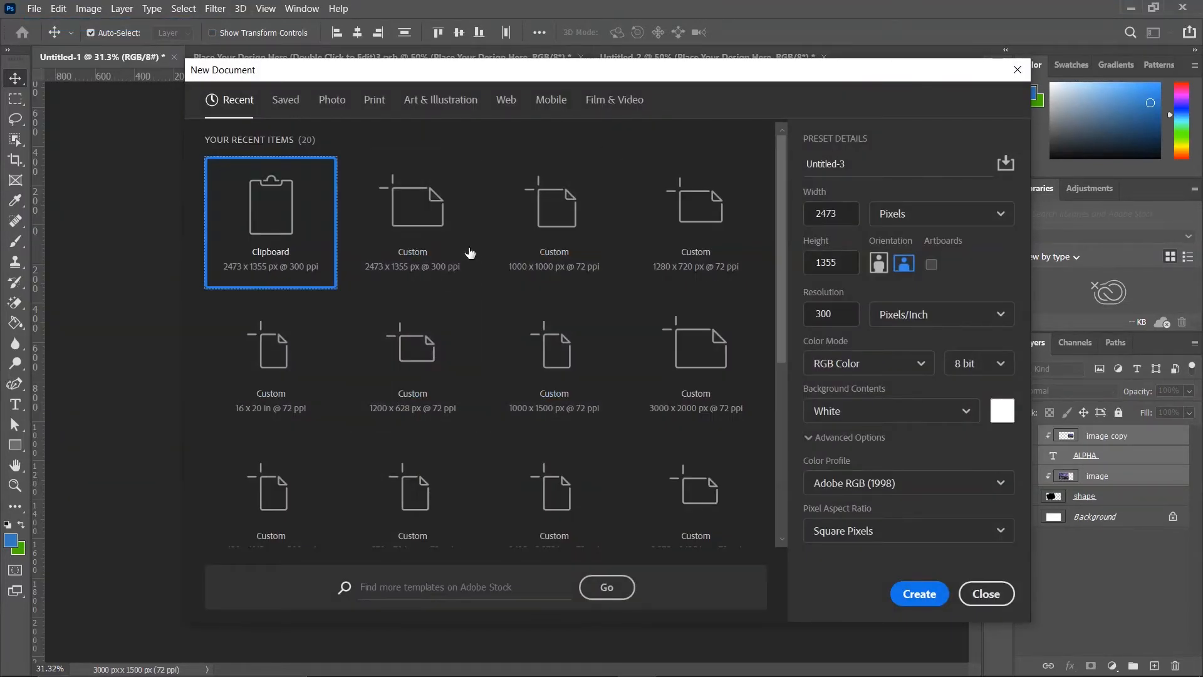
left_click(547, 275)
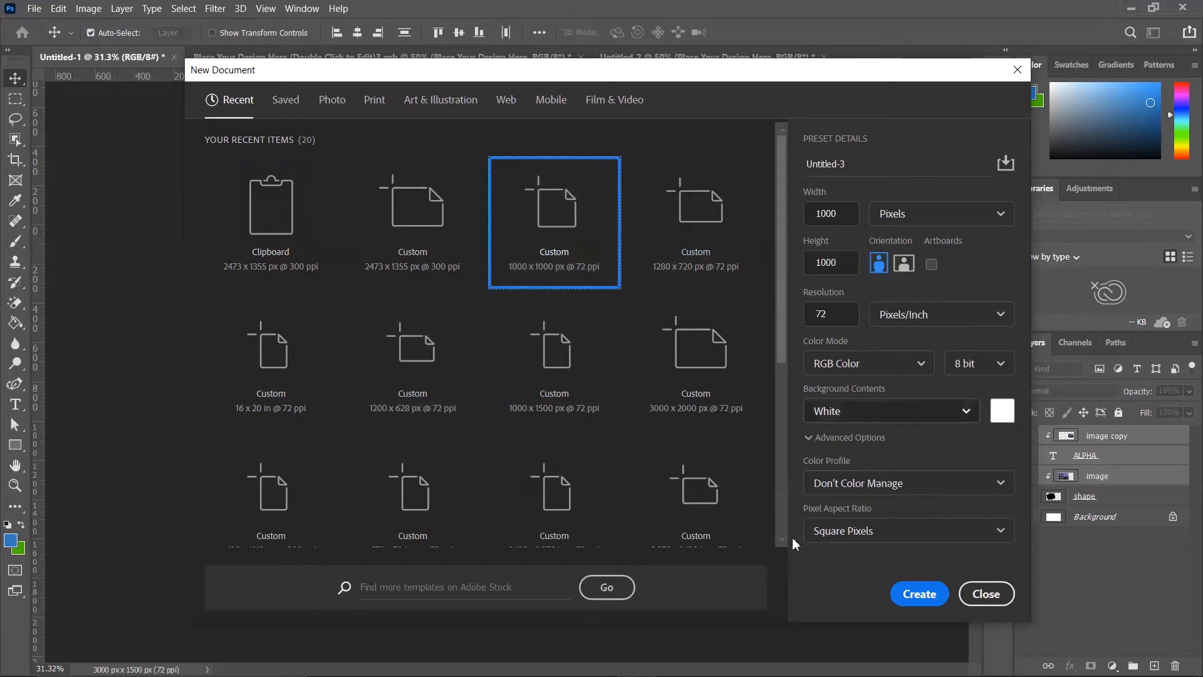
left_click(937, 600)
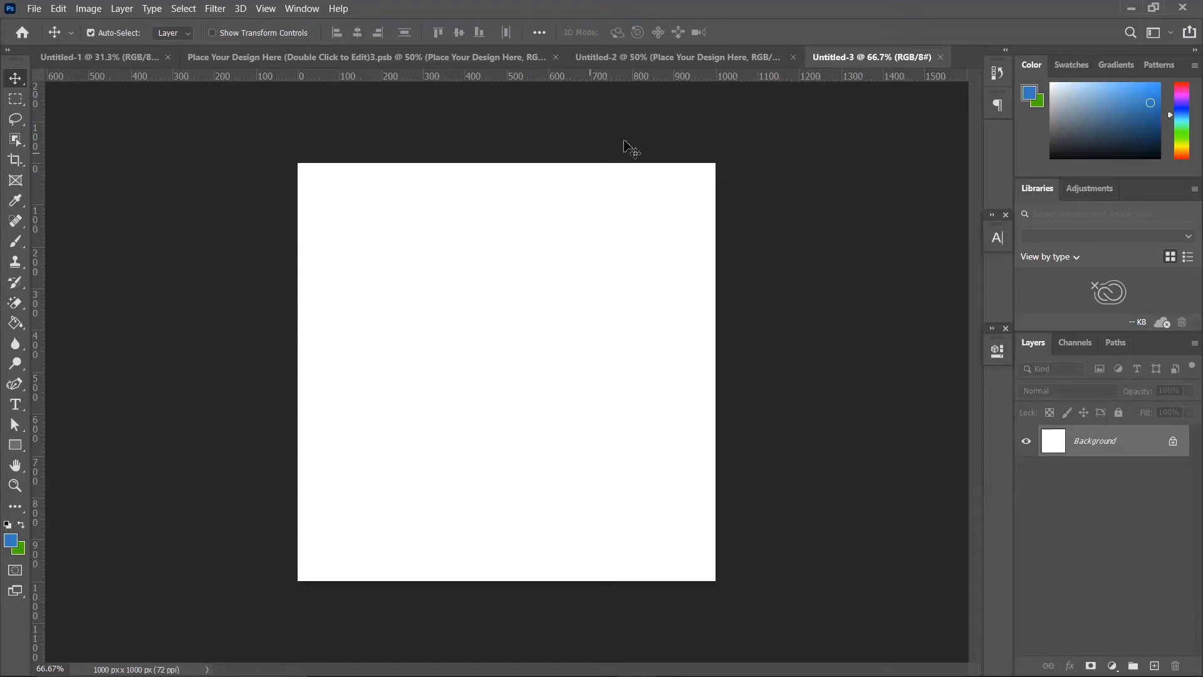
Step: Copy the entire black brush shape from the Untitled-2 document and paste it into Untitled-3
left_click(616, 55)
key("ctrl+a")
key("ctrl+c")
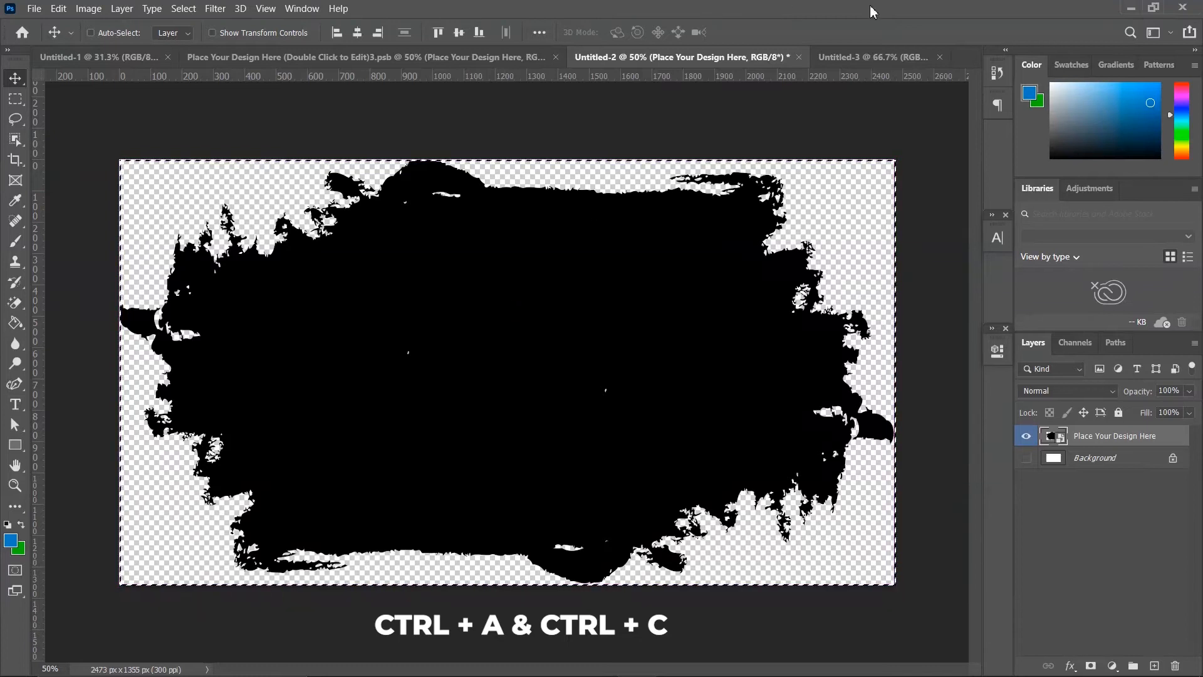
left_click(850, 58)
key("ctrl+v")
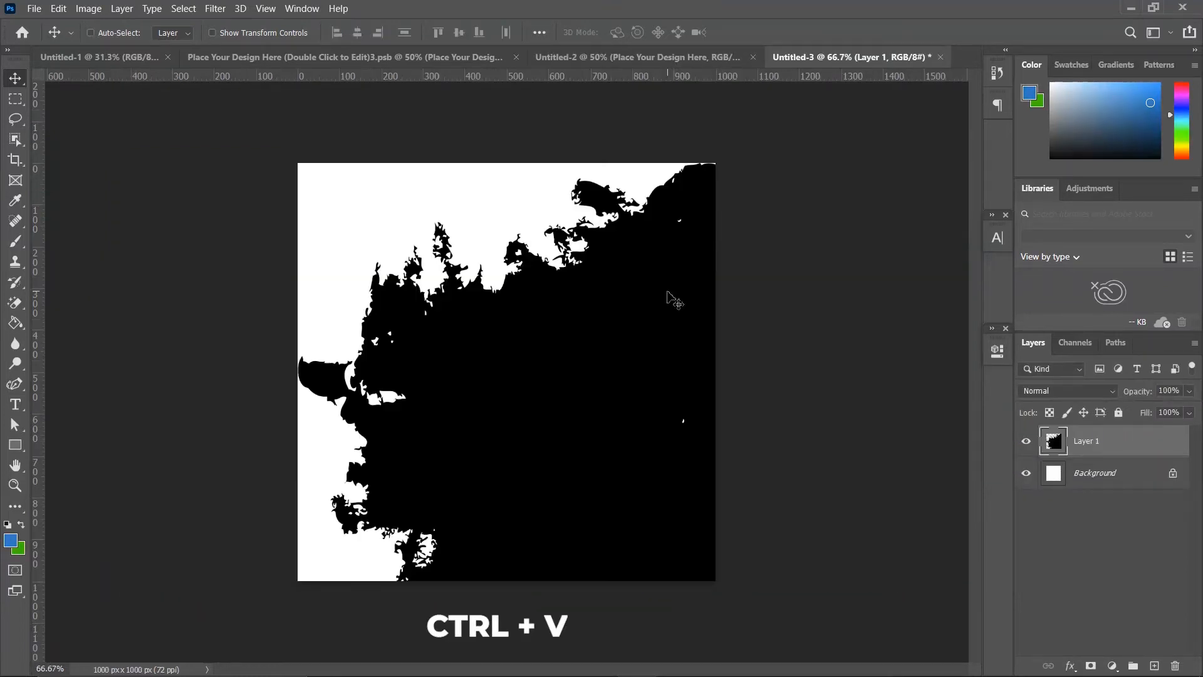
Step: Scale the pasted brush shape to about 29% width and 40% height and centre it on the canvas
key("ctrl+t")
key("ctrl+0")
scroll(508, 373, "down", 2)
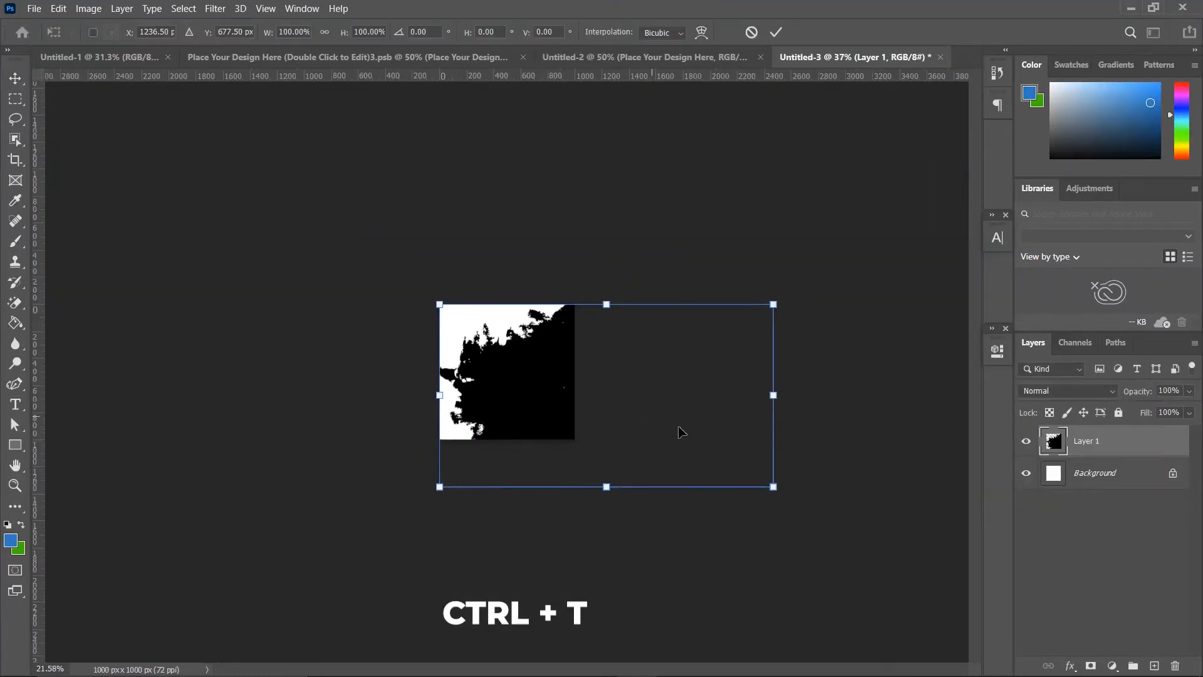
left_click_drag(778, 488, 530, 376)
scroll(531, 376, "up", 3)
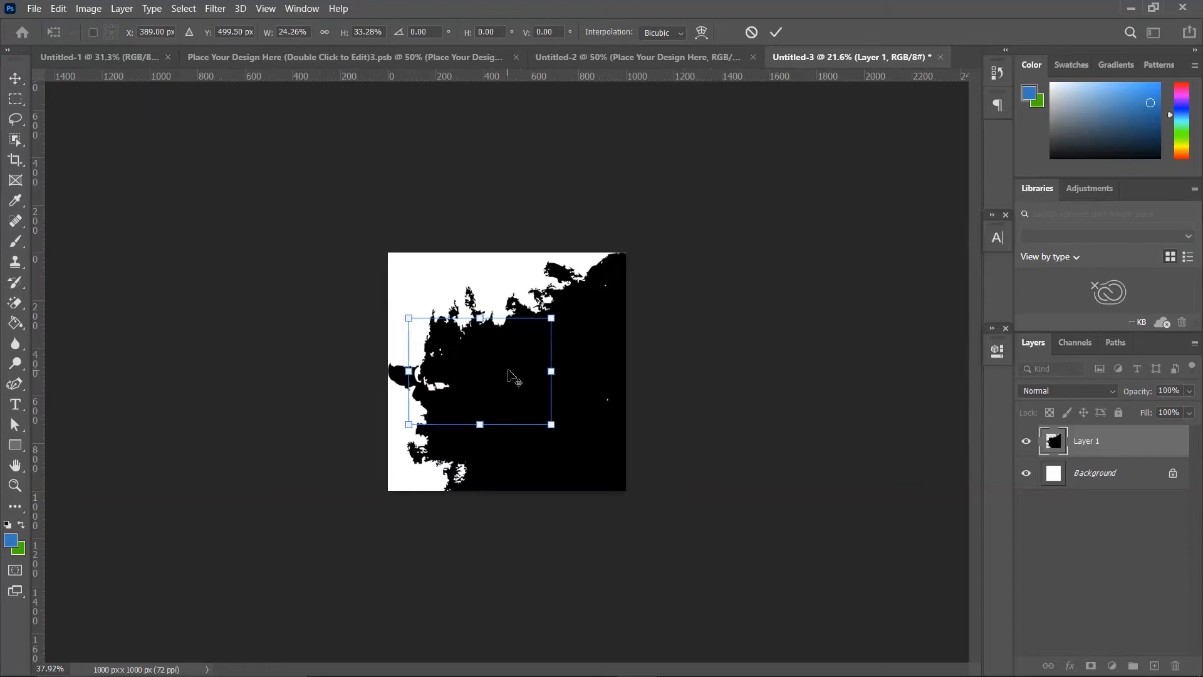
left_click_drag(564, 301, 603, 271)
left_click_drag(529, 344, 546, 359)
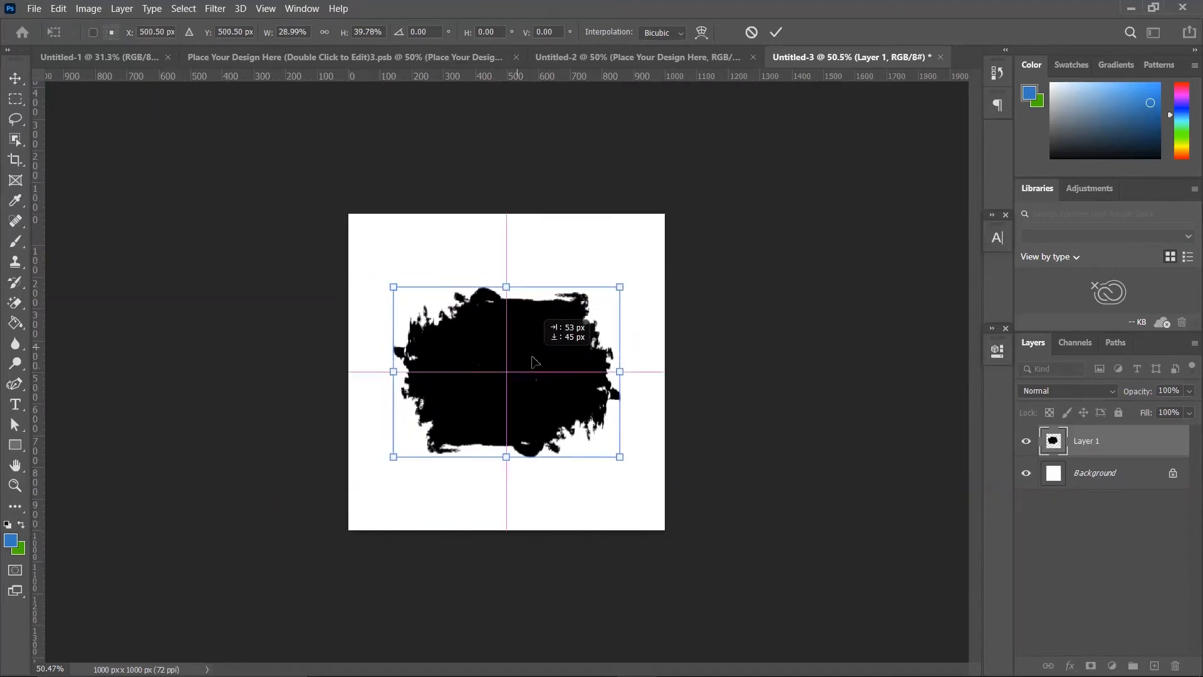
left_click(778, 33)
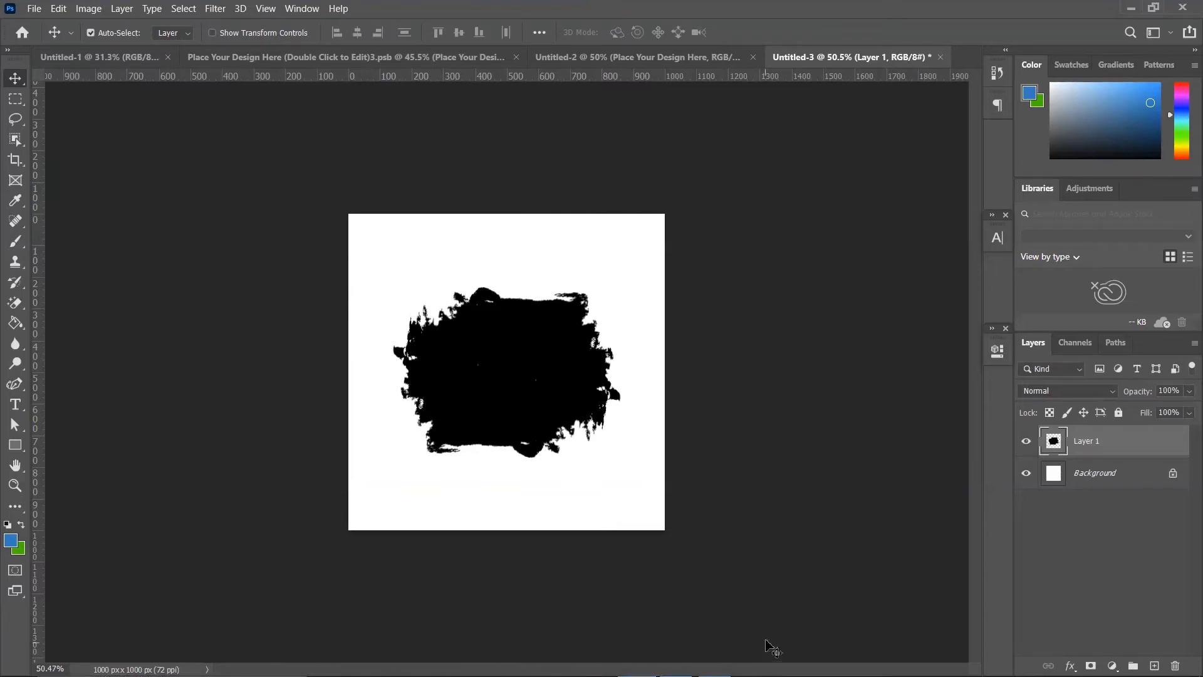
Step: Copy the image layer from the Place Your Design Here document and paste it into Untitled-3
left_click(401, 59)
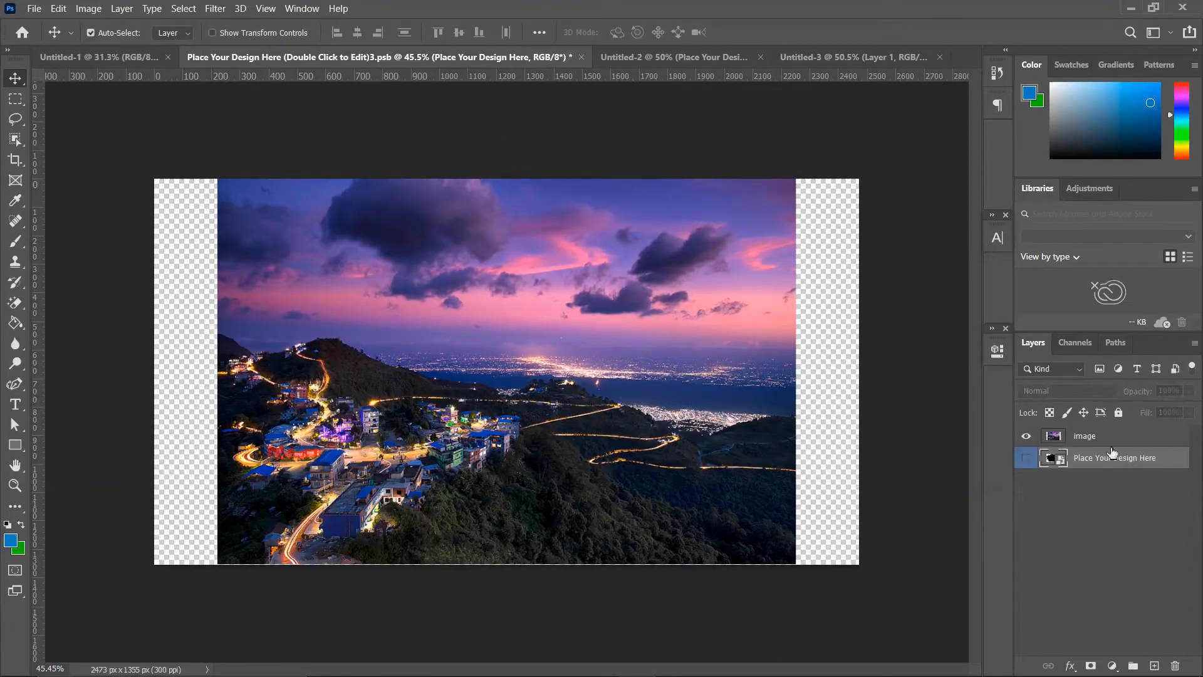
left_click(639, 385)
key("ctrl")
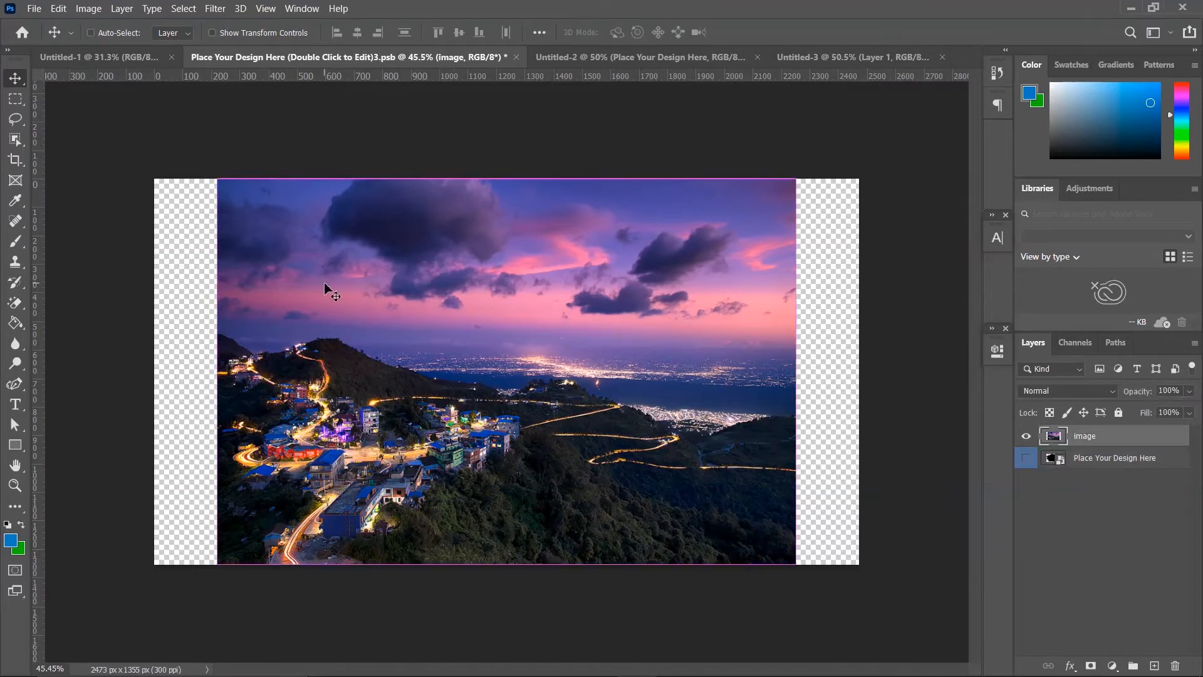
key("ctrl+a")
key("ctrl+c")
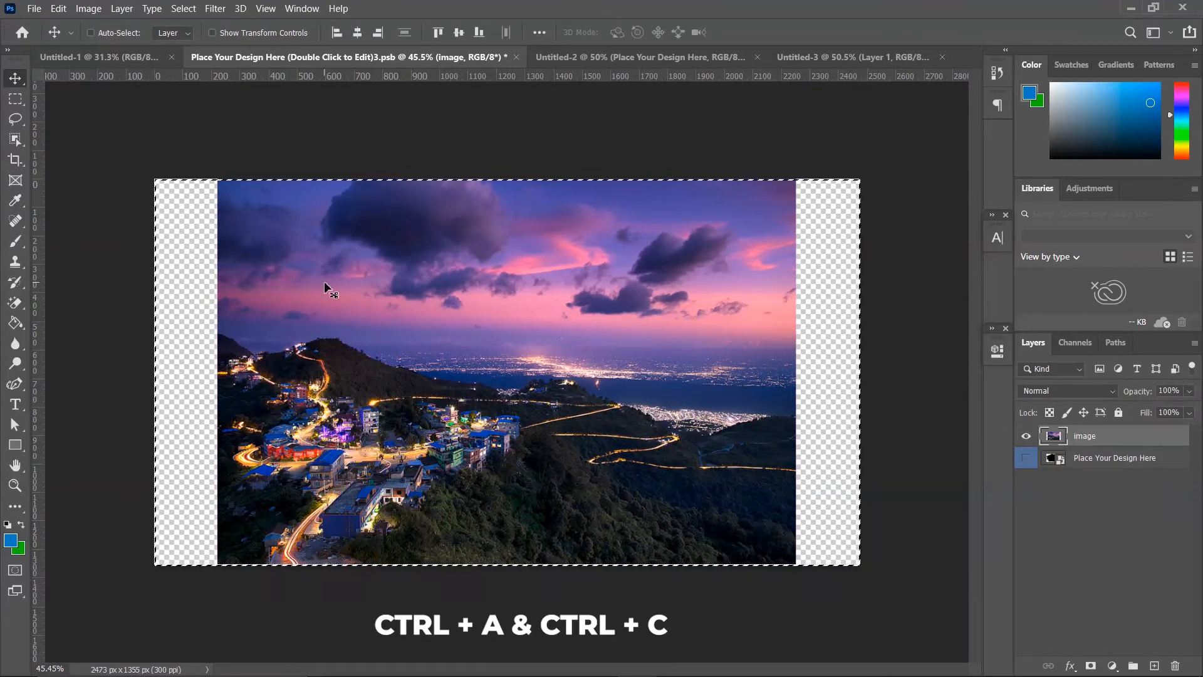
left_click(822, 55)
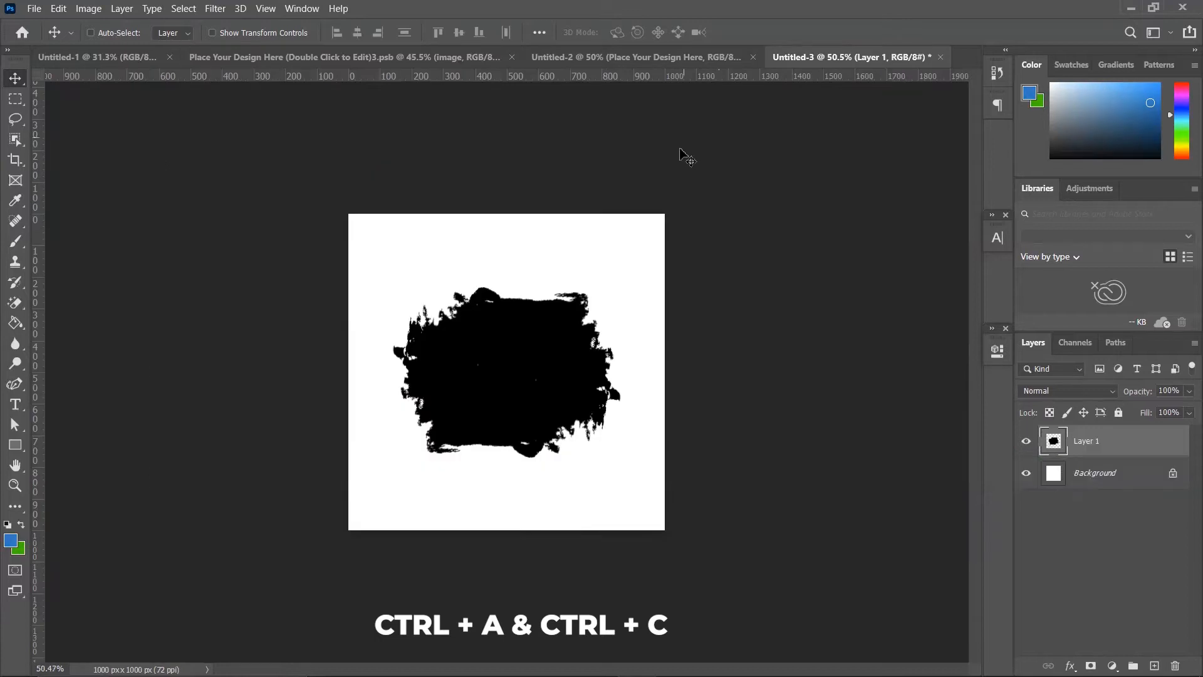
key("ctrl+v")
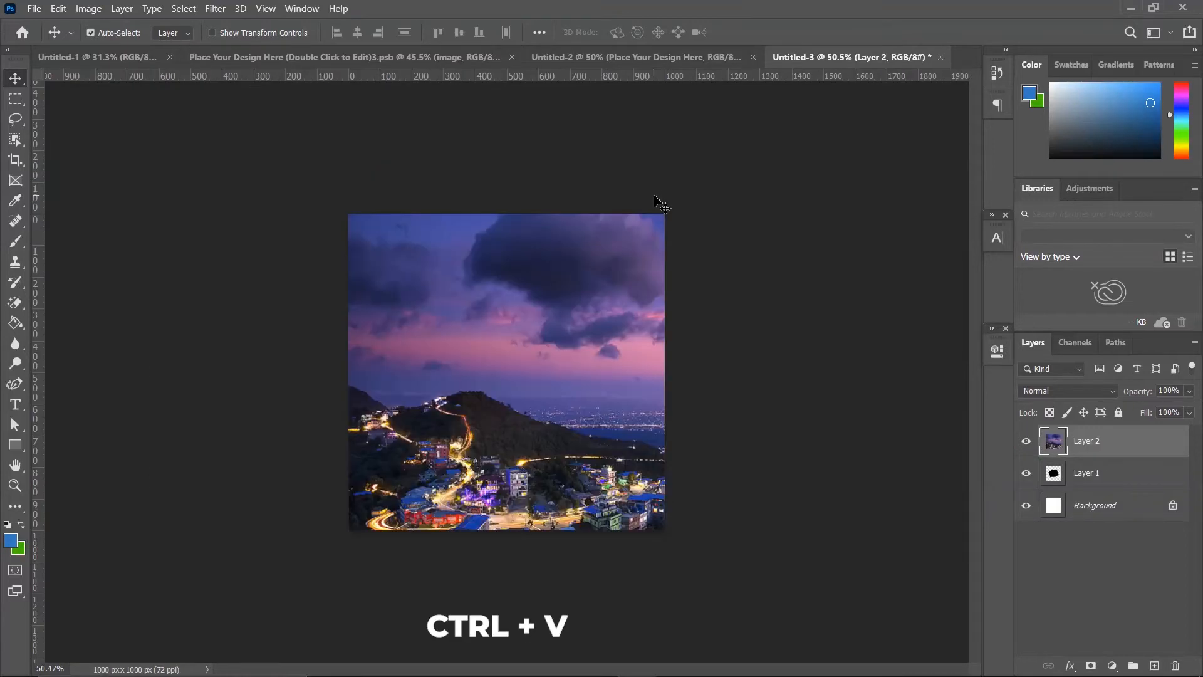
Step: Scale the pasted city photo down to about 44% and place it over the brush shape
key("ctrl+minus")
key("ctrl+t")
key("ctrl+minus")
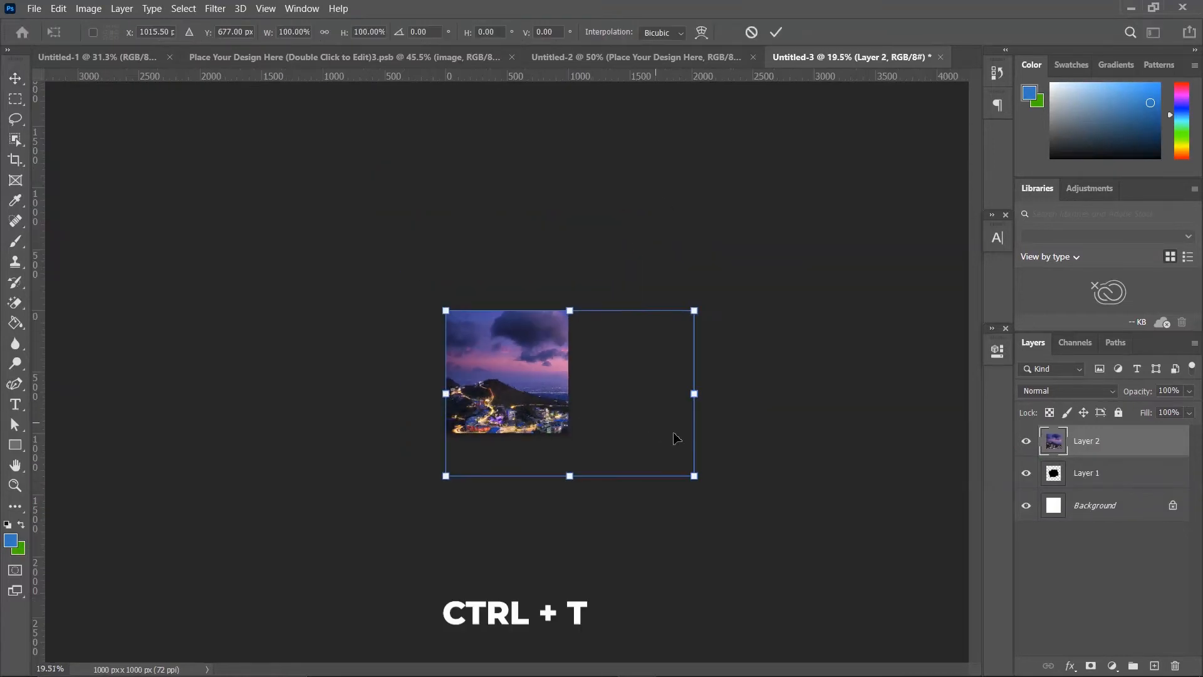
left_click_drag(693, 478, 512, 375)
scroll(512, 379, "up", 5)
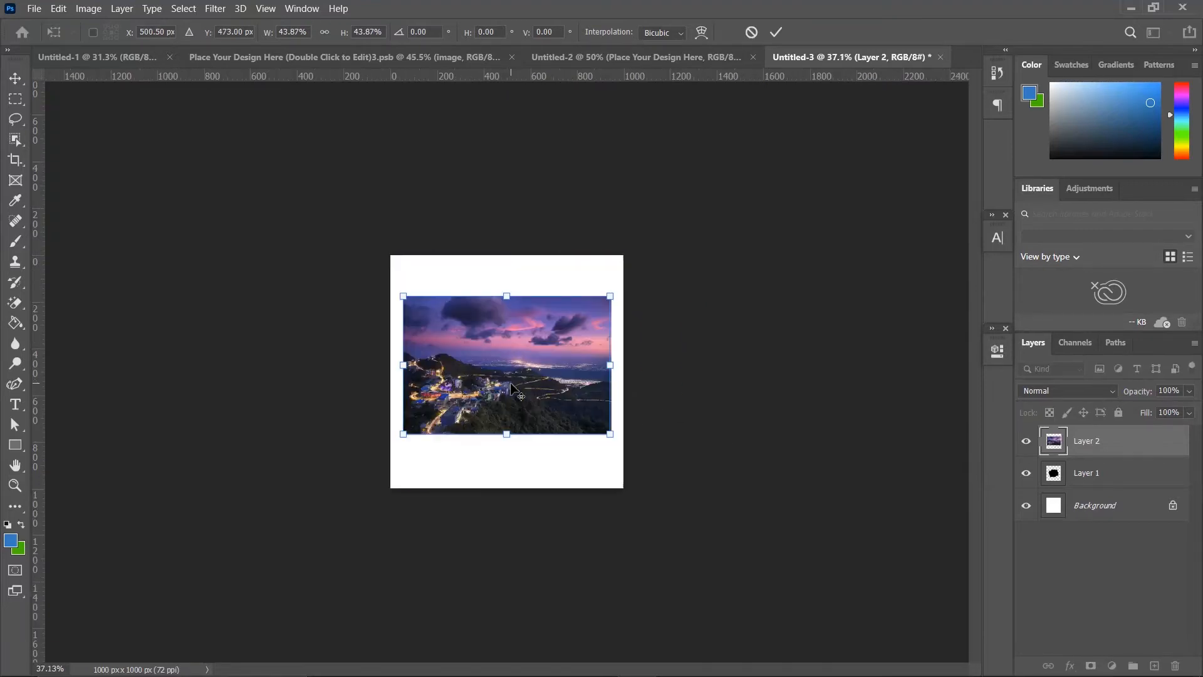
left_click(1126, 472)
left_click(1093, 450)
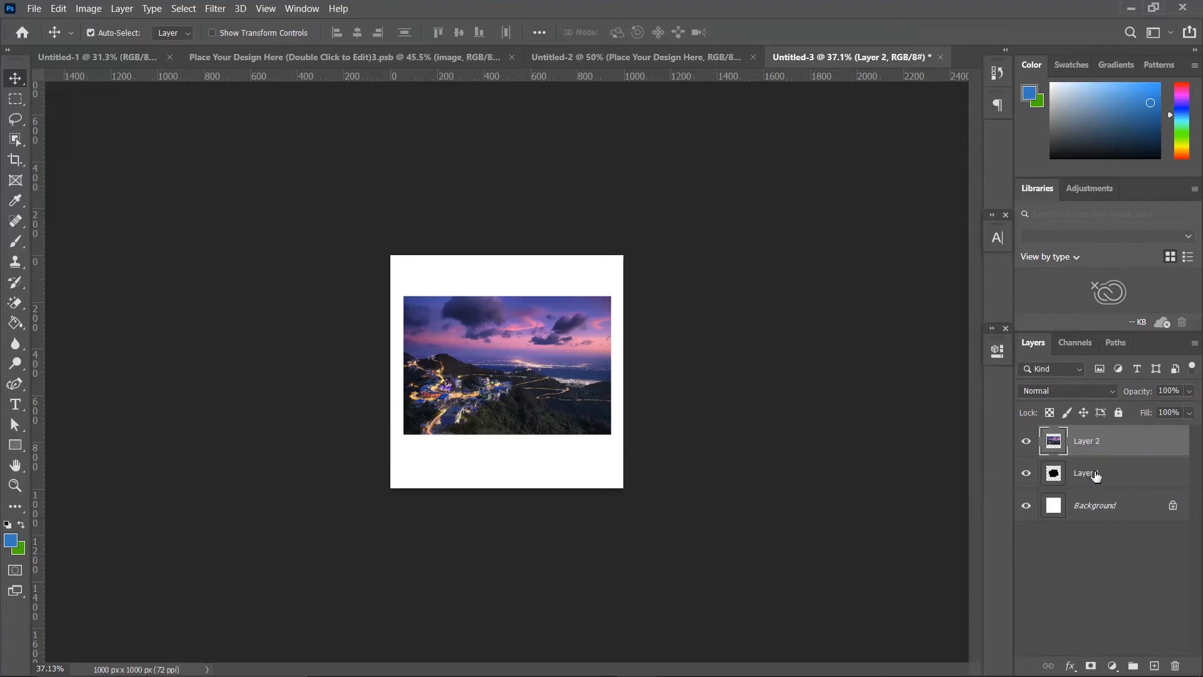
Step: Rename the brush shape layer as SHAPE and the photo layer as IMAGE
double_click(1094, 474)
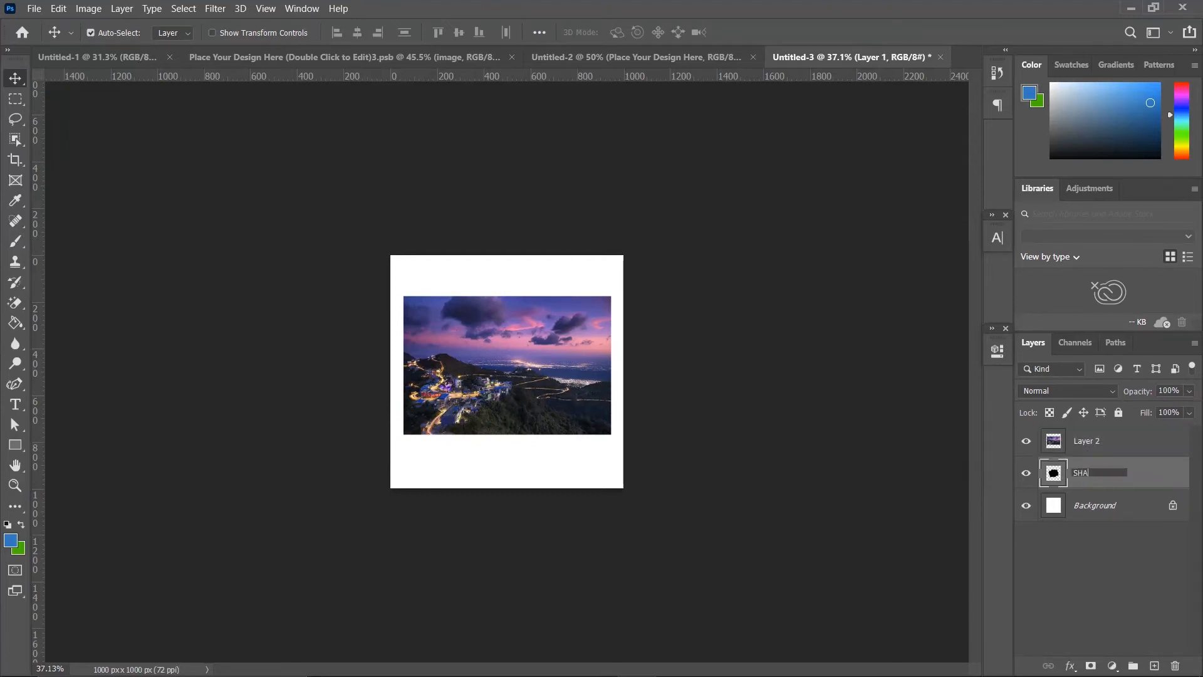
key("Return")
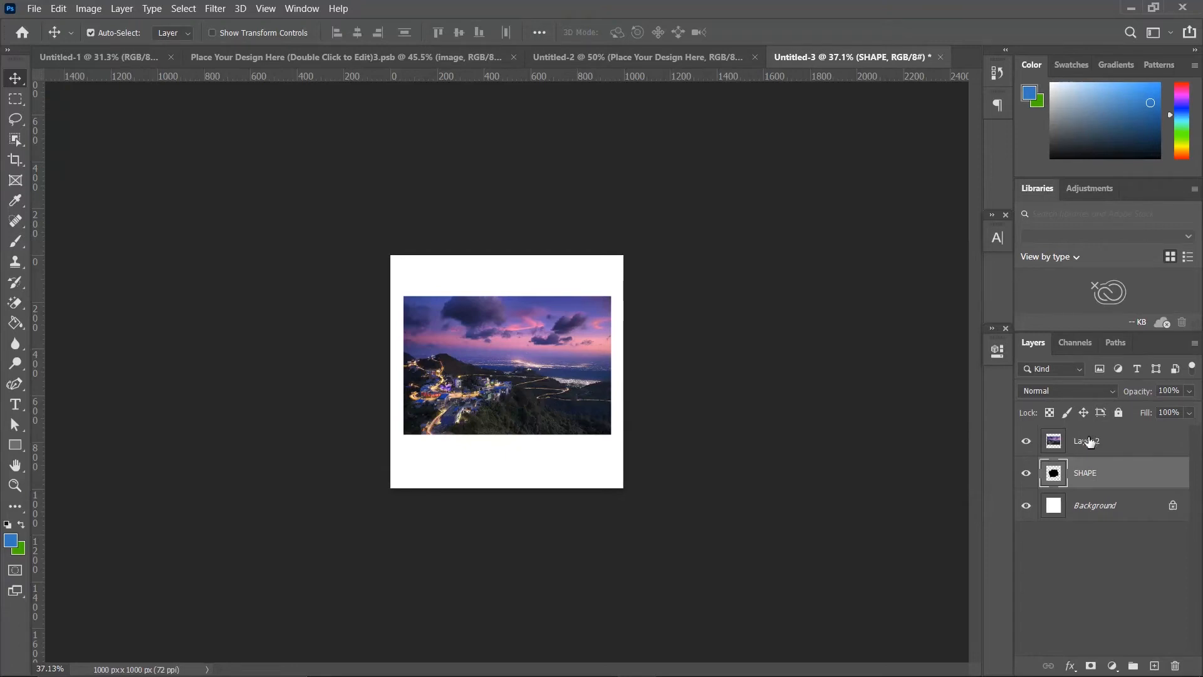
double_click(1090, 442)
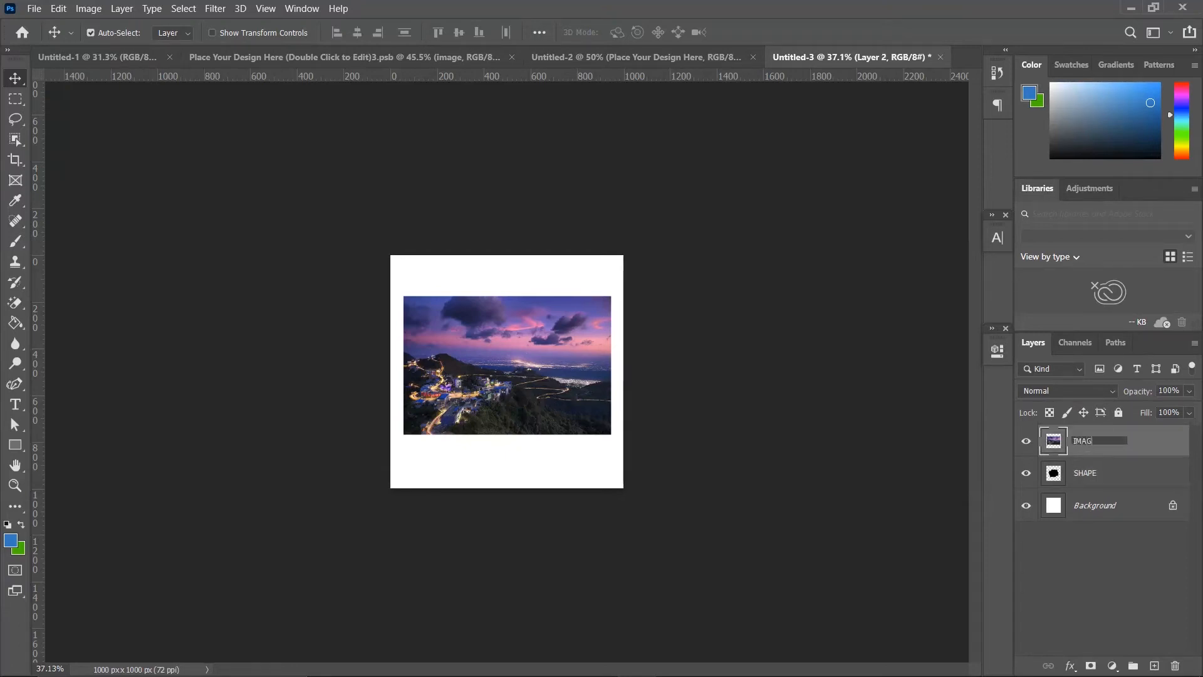
type("IMAGE")
key("Return")
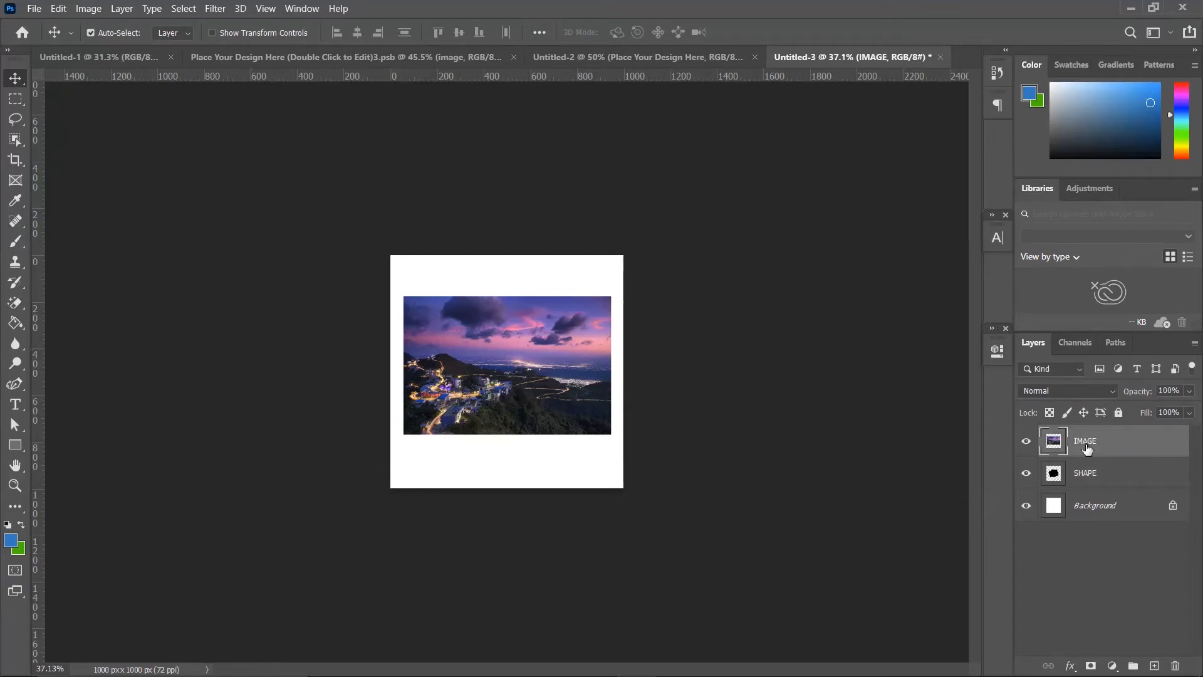
Step: Clip the IMAGE layer to the SHAPE layer with a clipping mask and shift the photo within the brush shape
left_click(1087, 471)
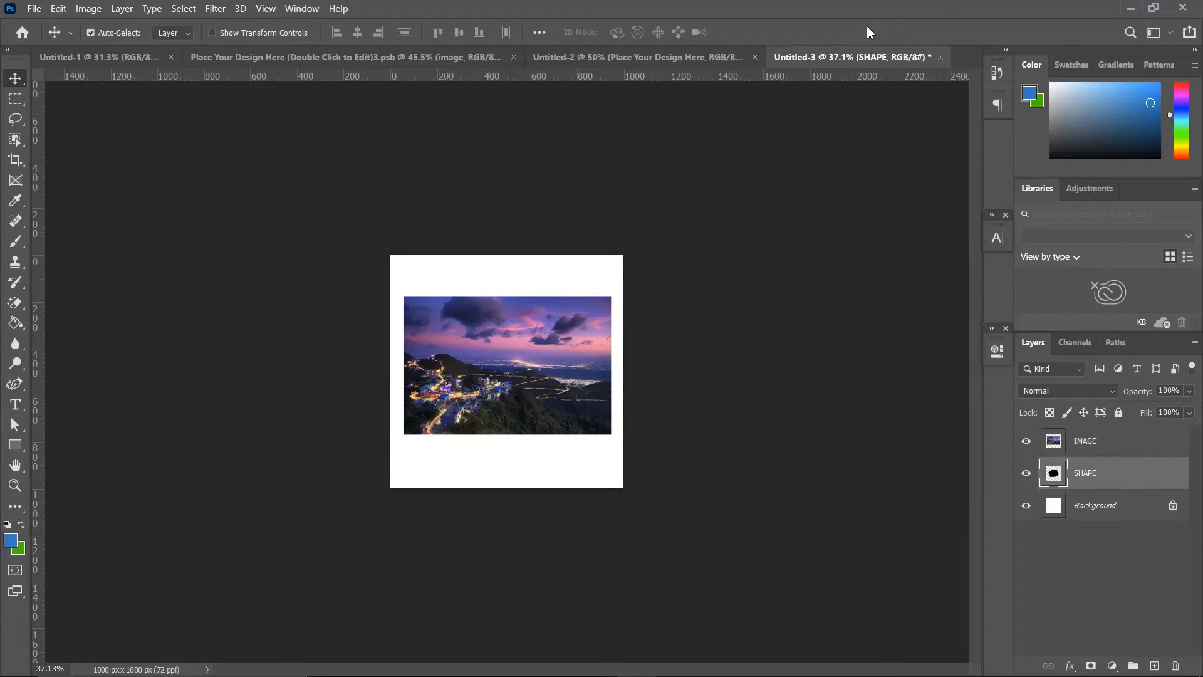
left_click(1137, 452)
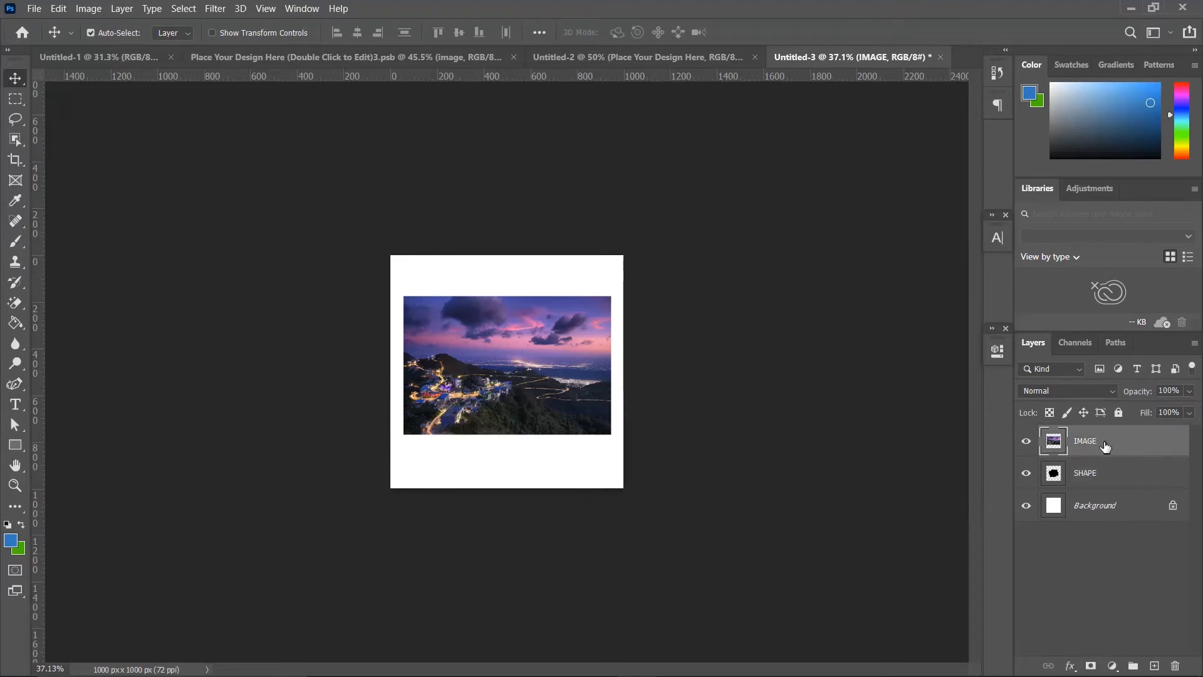
right_click(1106, 448)
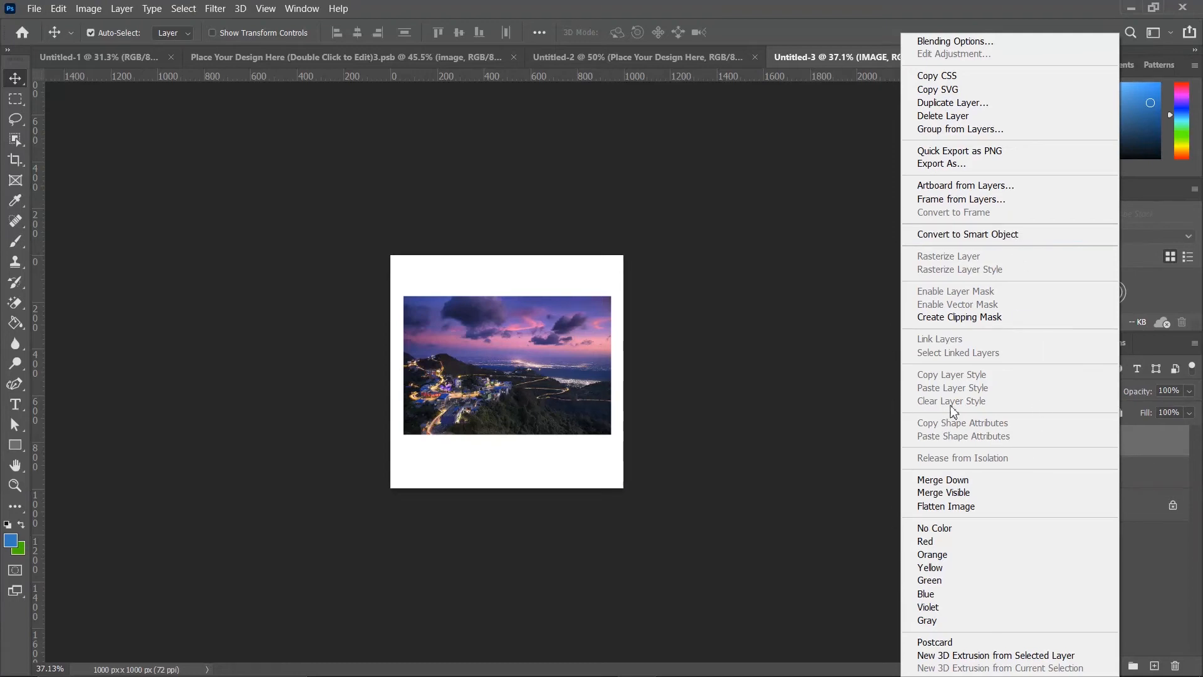
left_click(970, 318)
scroll(524, 376, "up", 5)
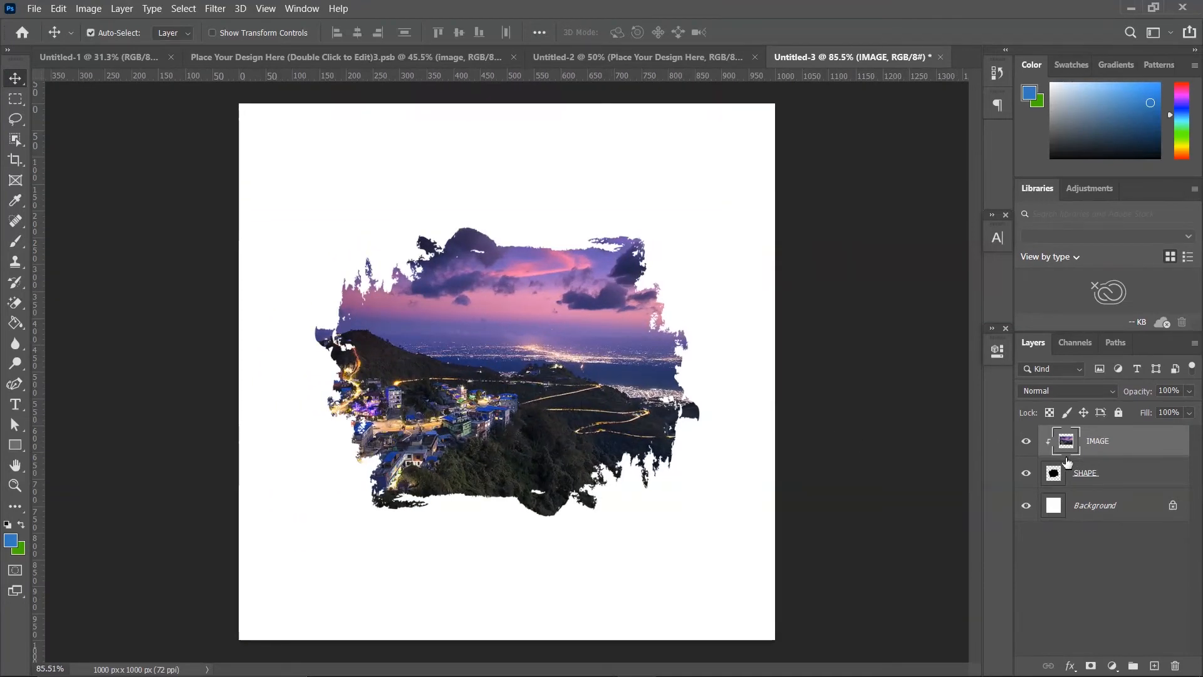
mouse_move(513, 402)
left_mouse_down()
mouse_move(552, 402)
mouse_move(528, 398)
left_mouse_up()
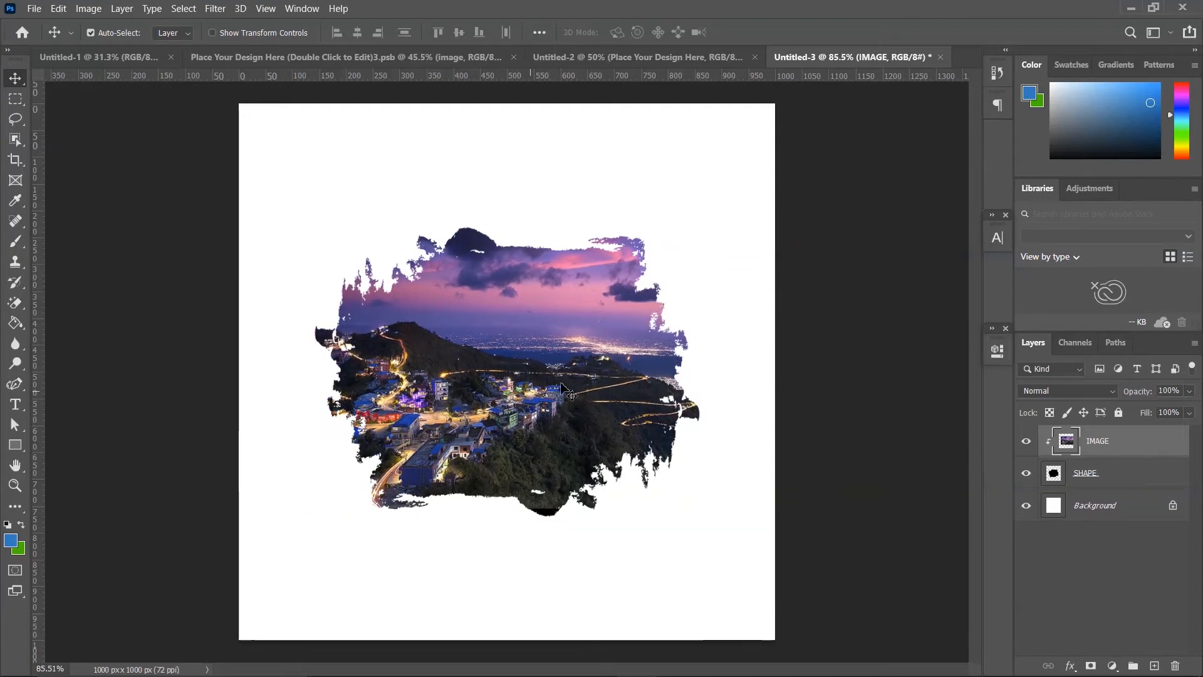
Step: Enlarge the IMAGE and SHAPE layers together and reposition them around the middle of the canvas
left_click(1102, 474)
key("ctrl+t")
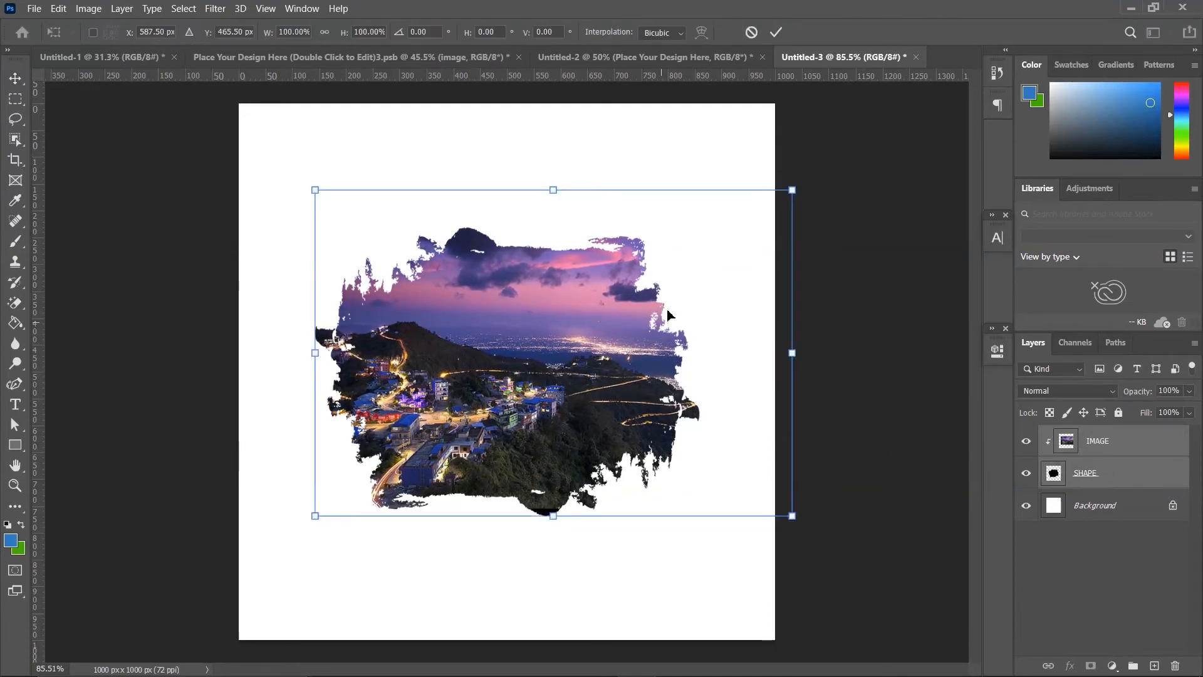
left_click_drag(792, 188, 882, 121)
left_click_drag(611, 309, 571, 346)
left_click_drag(845, 162, 849, 160)
left_click(778, 33)
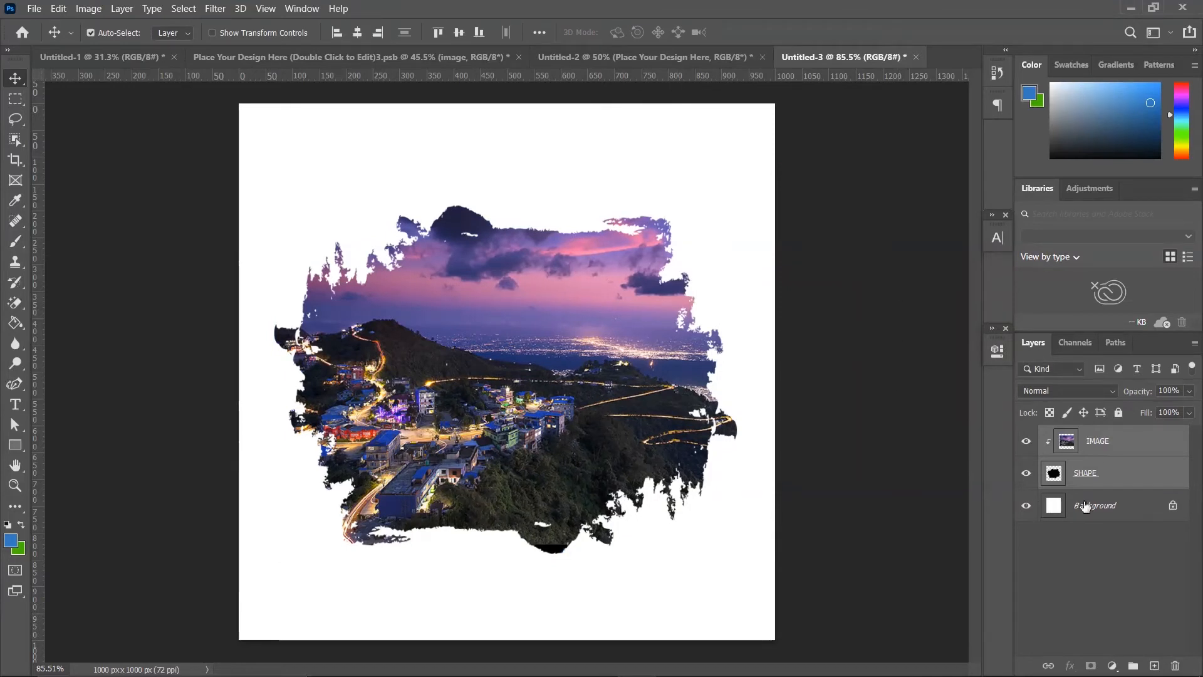
Step: Add the text "CREATING CLIPING MASK" directly above the Background layer, placed below the masked photo
left_click(1066, 505)
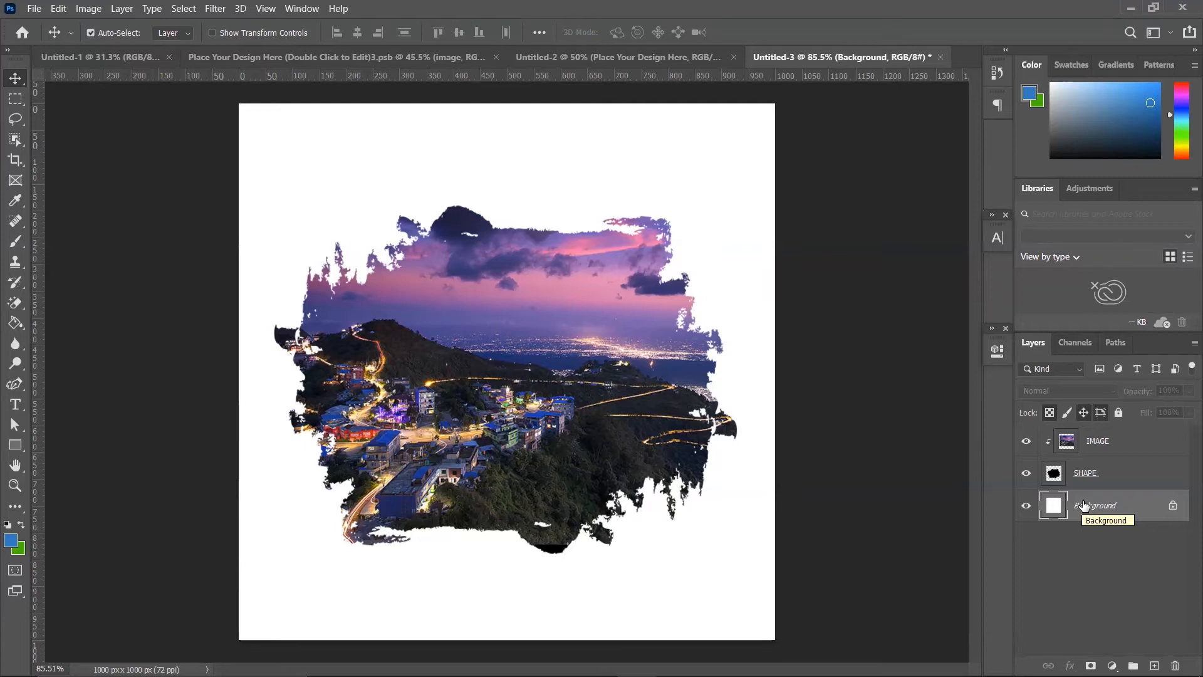
left_click(16, 409)
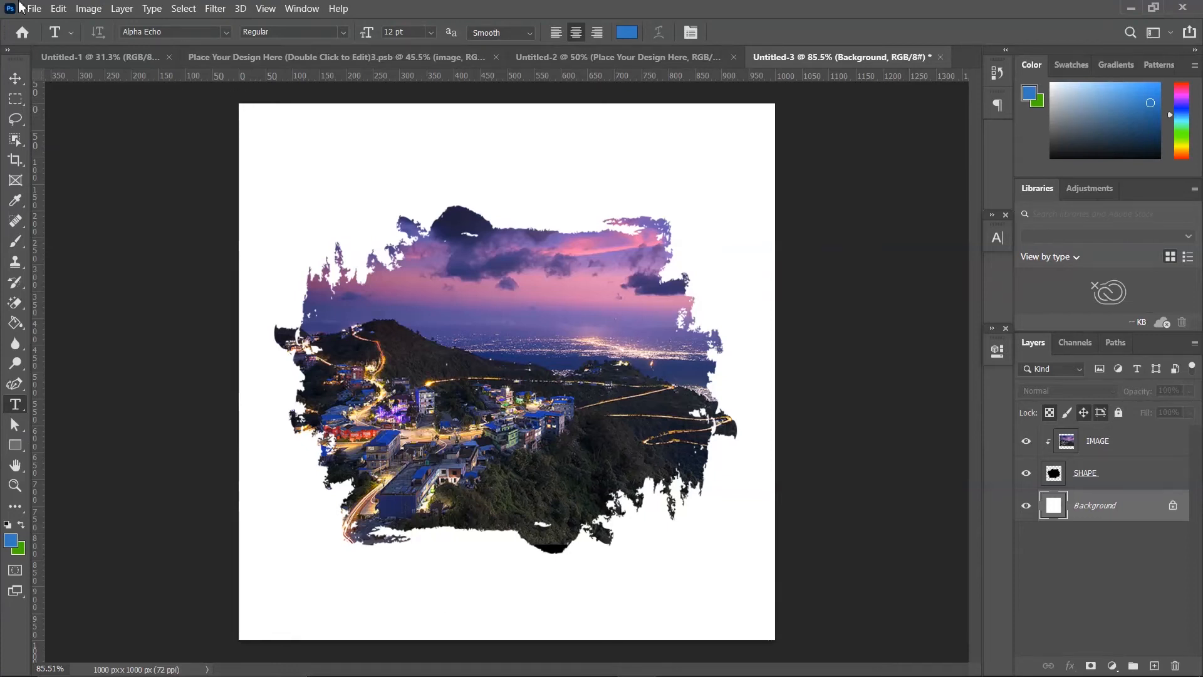
left_click(499, 591)
key("BackSpace")
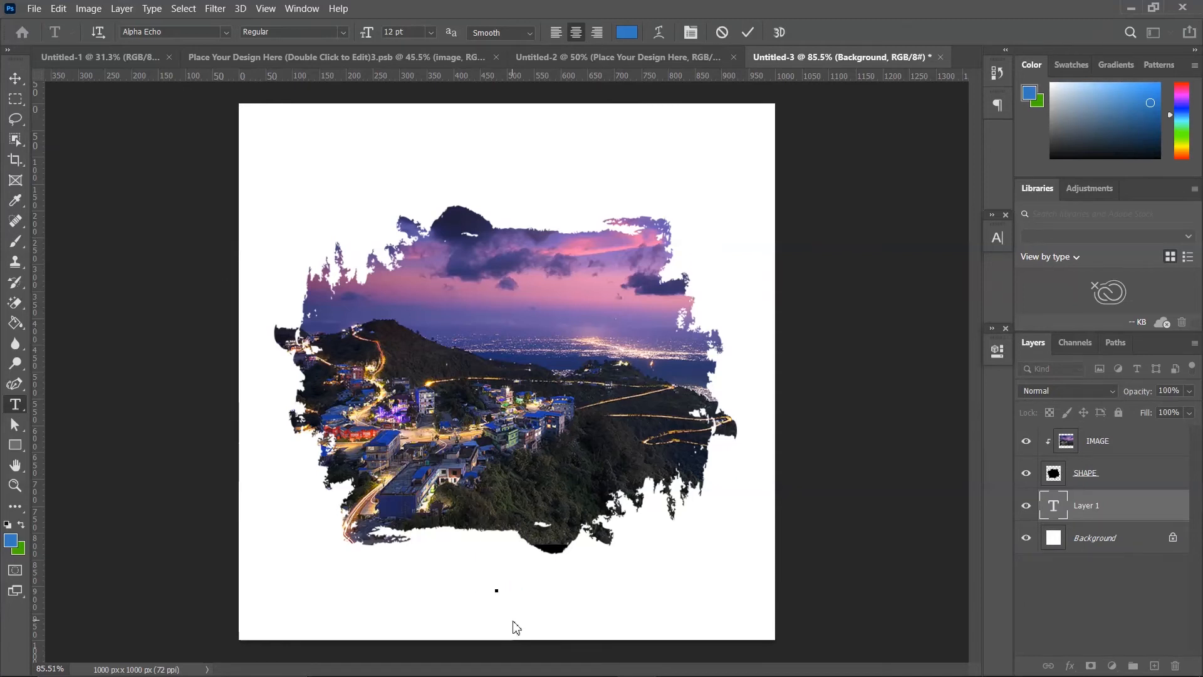
type("CREATING")
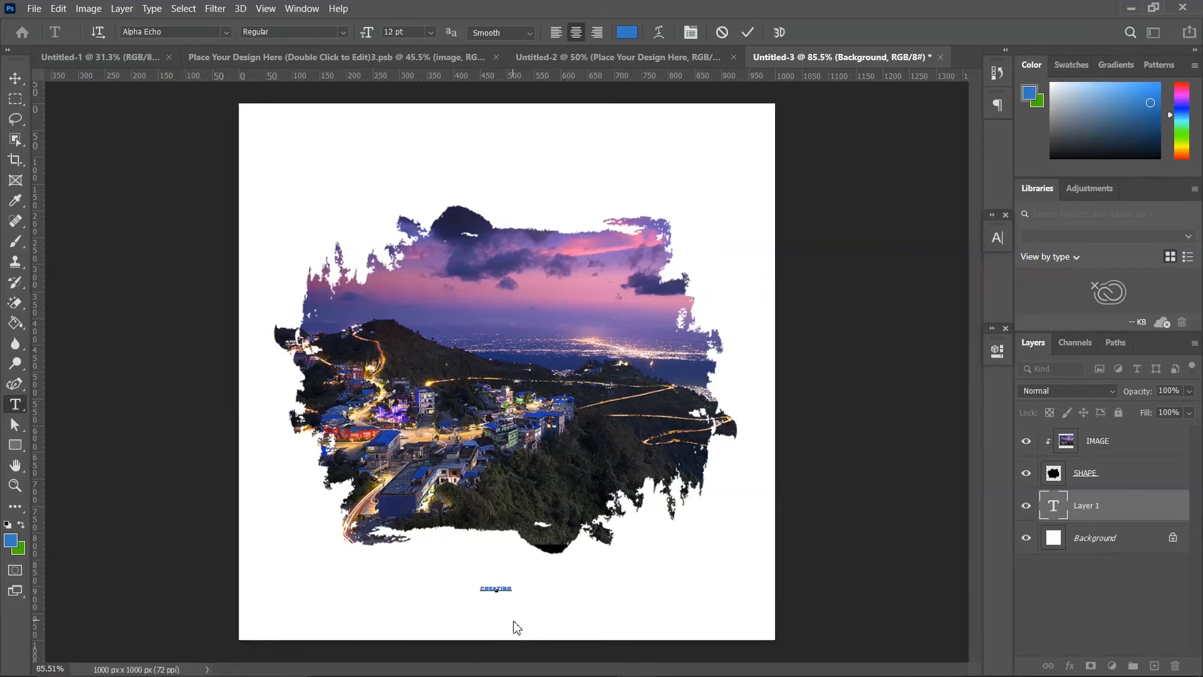
type(" CL")
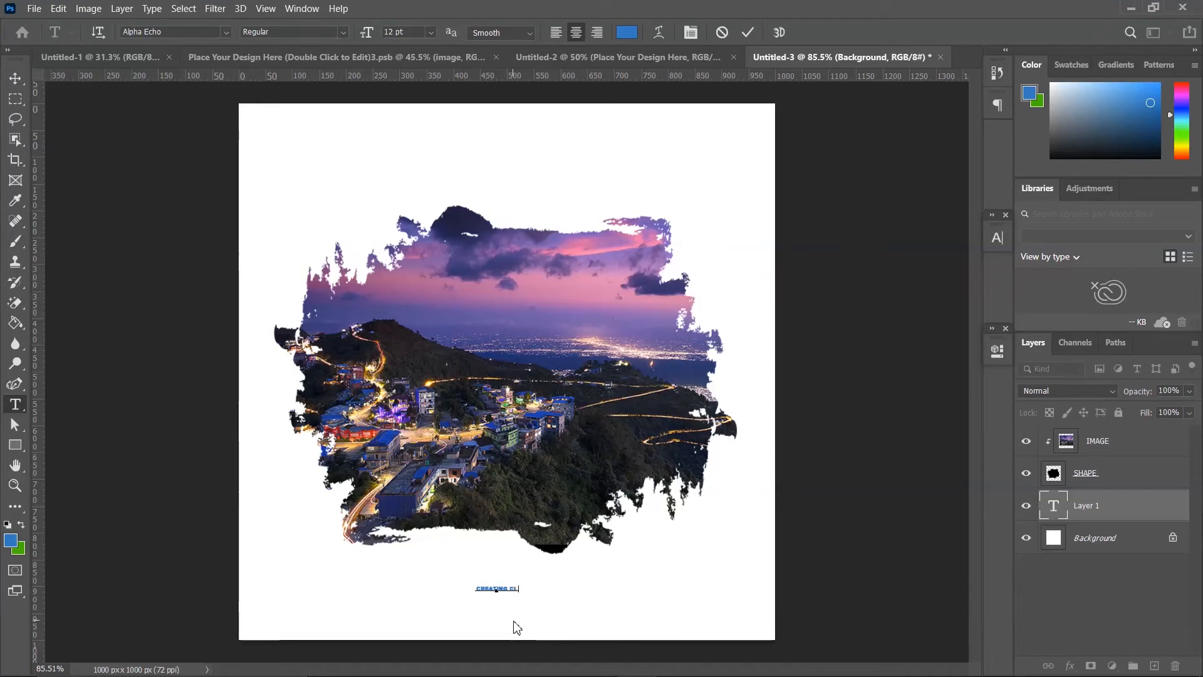
type("IP!NG MASK")
left_click(15, 79)
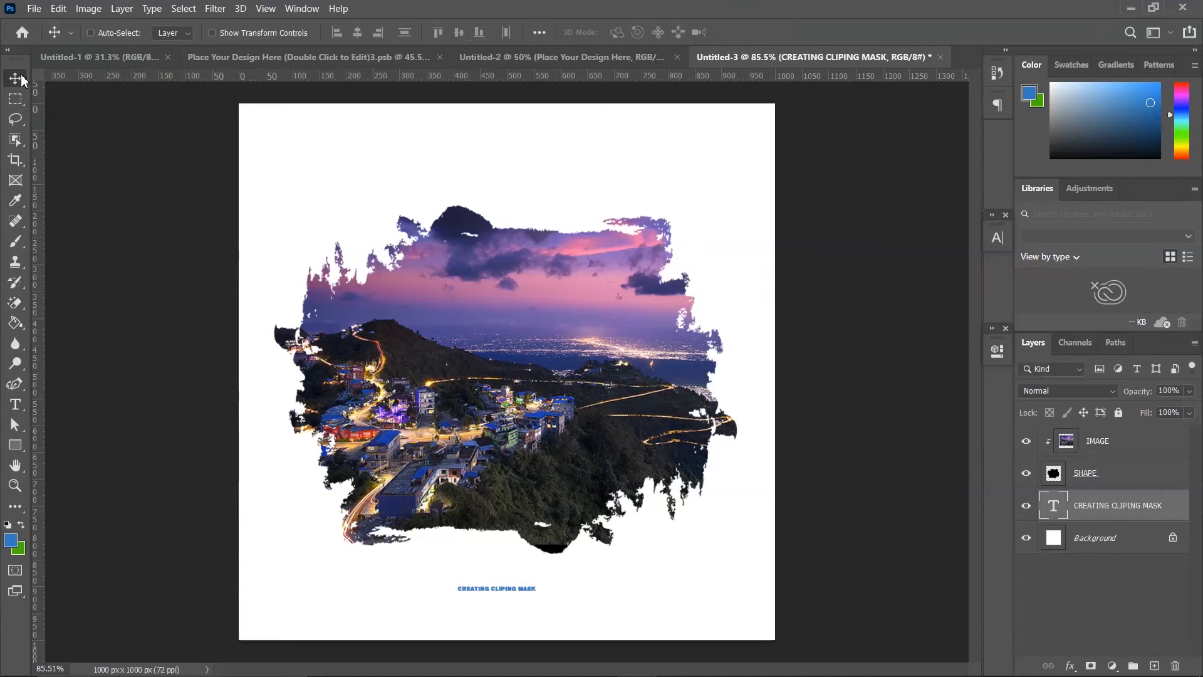
Step: Enlarge the caption text to about 460% and center it horizontally on the canvas below the masked photo
key("ctrl+t")
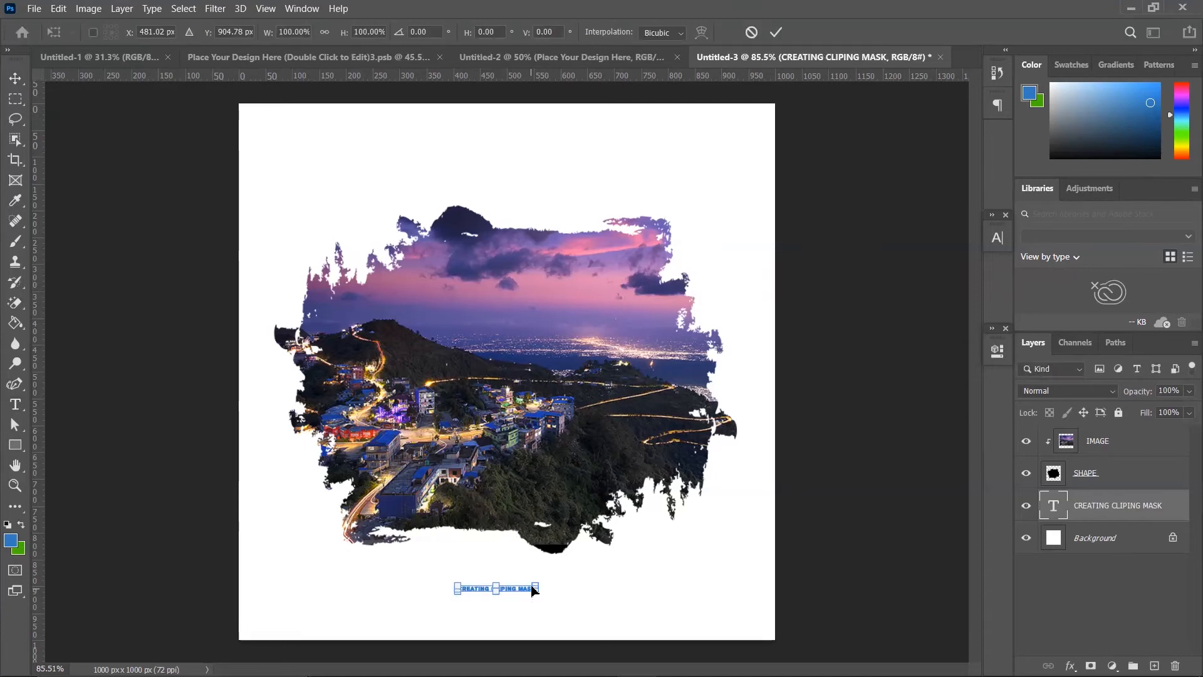
left_click_drag(538, 583, 815, 658)
left_click_drag(639, 585, 555, 587)
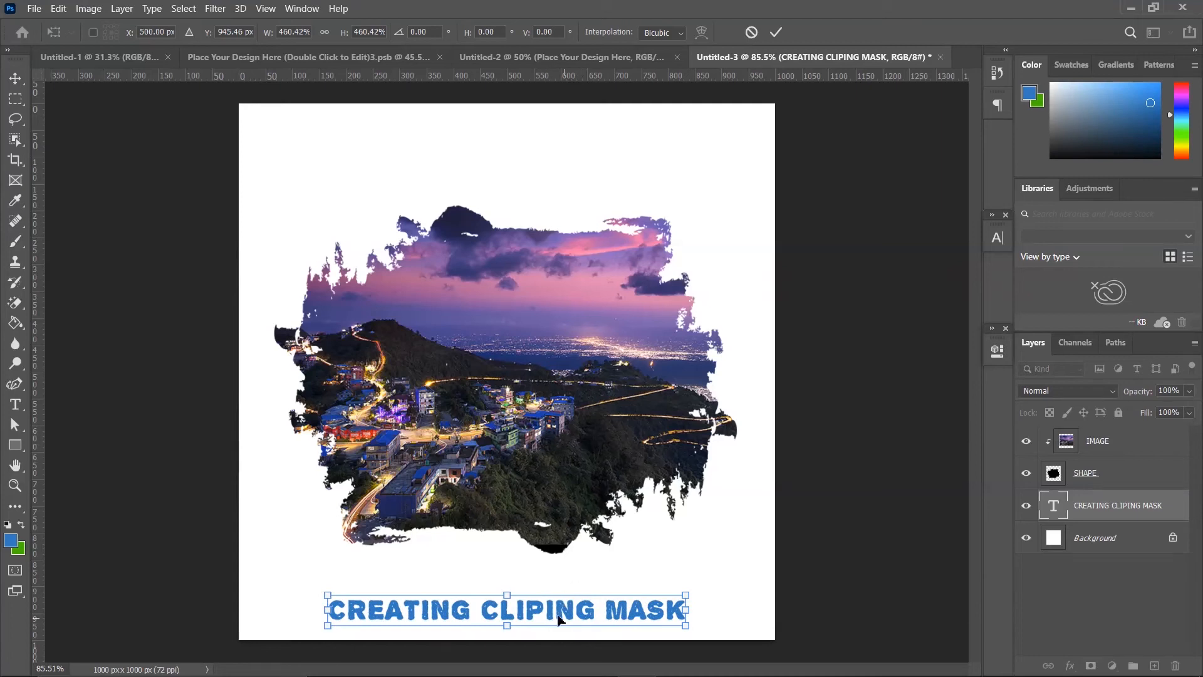
left_click(15, 77)
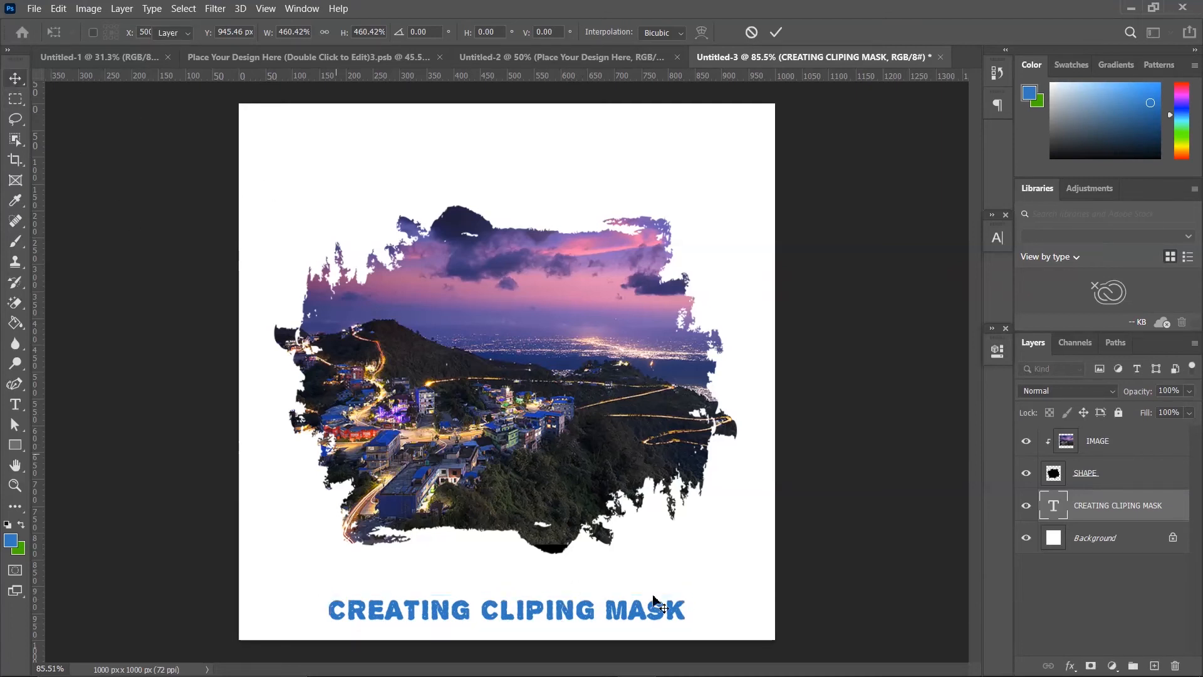
Step: Duplicate the IMAGE layer within the same document and release the copy from its clipping mask
left_click(1099, 442)
right_click(1099, 443)
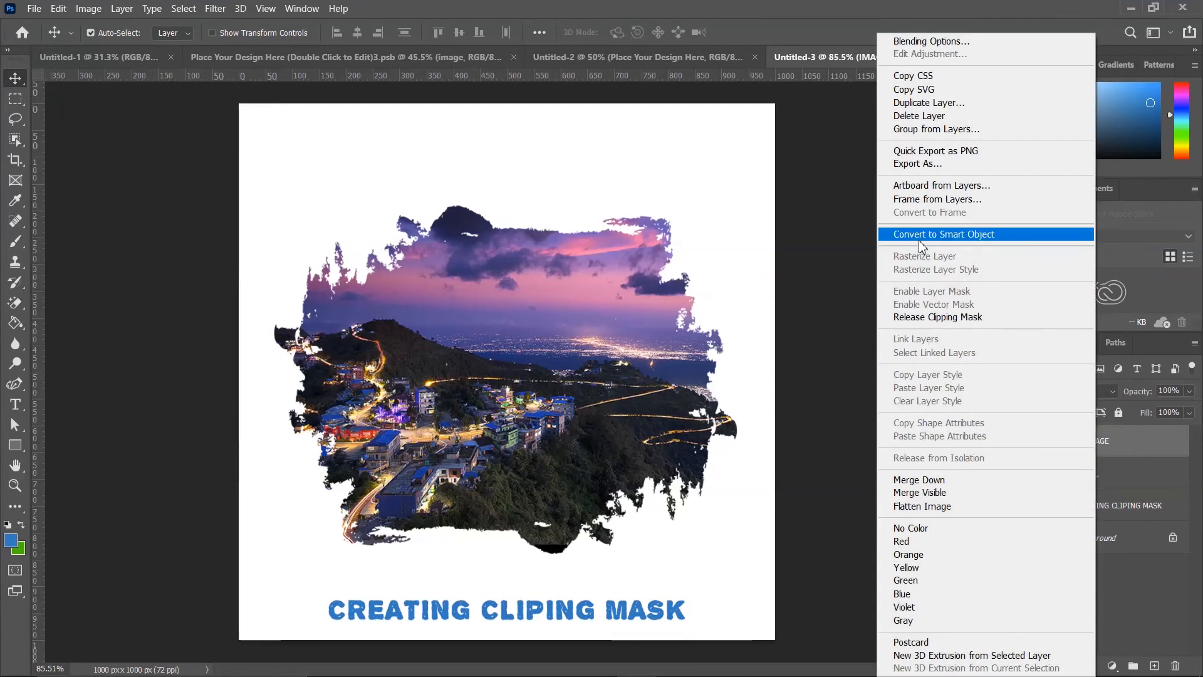
left_click(940, 103)
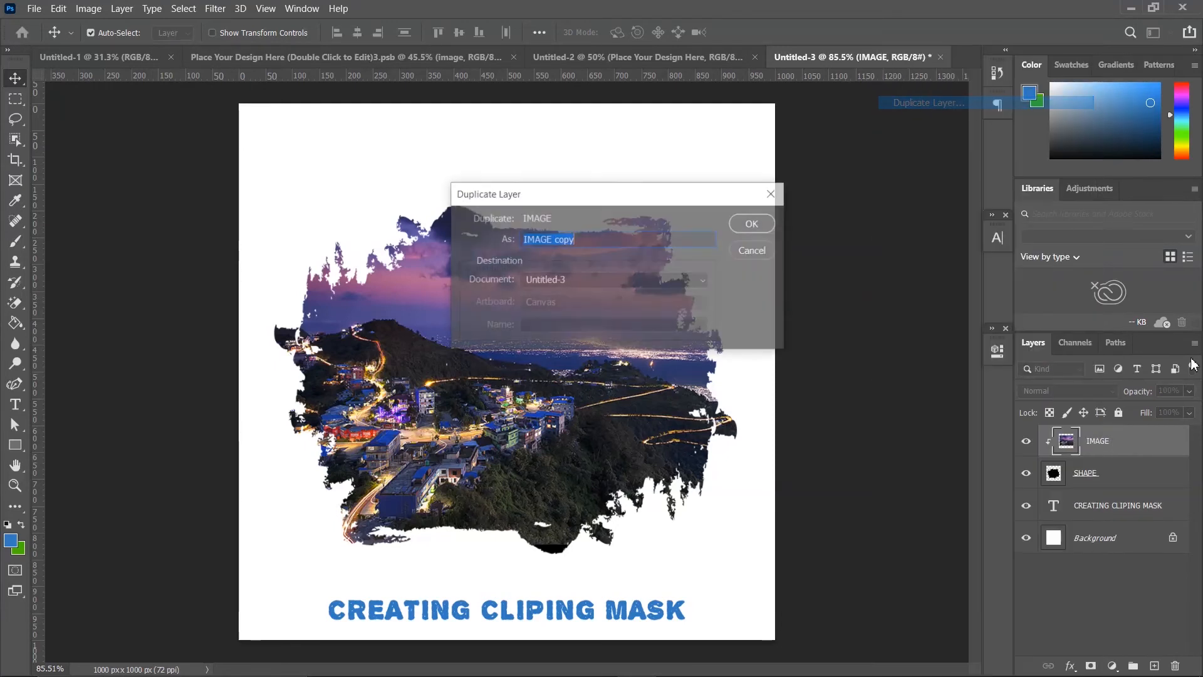
left_click(751, 229)
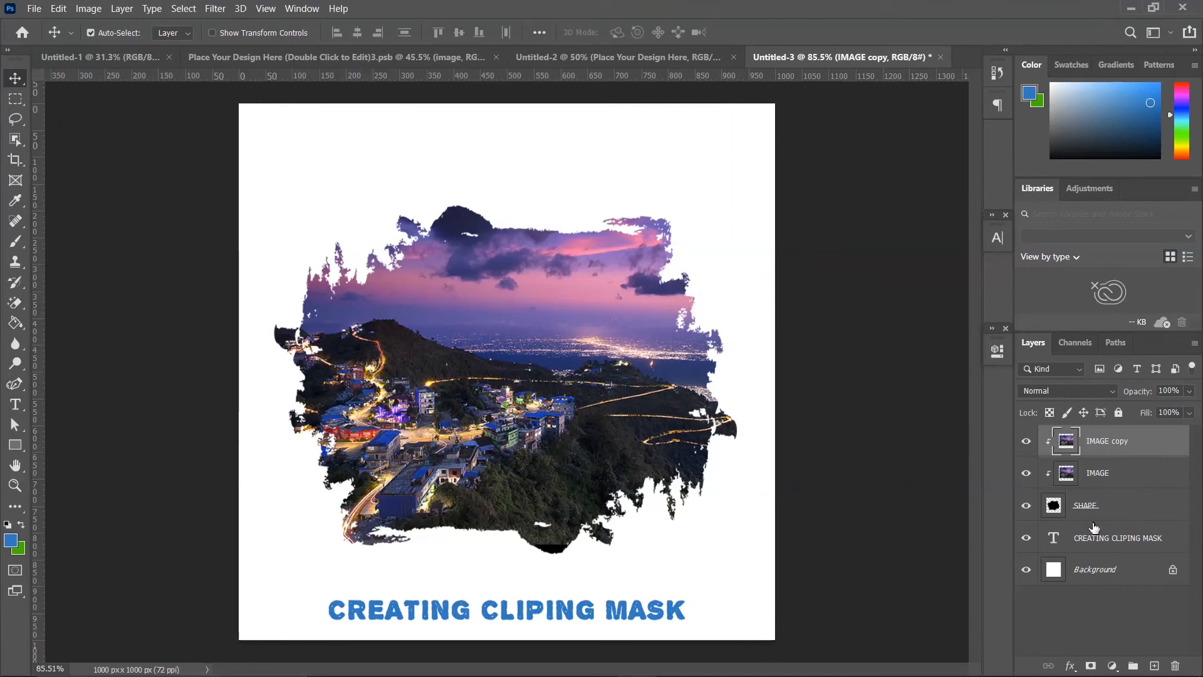
left_click(1102, 541)
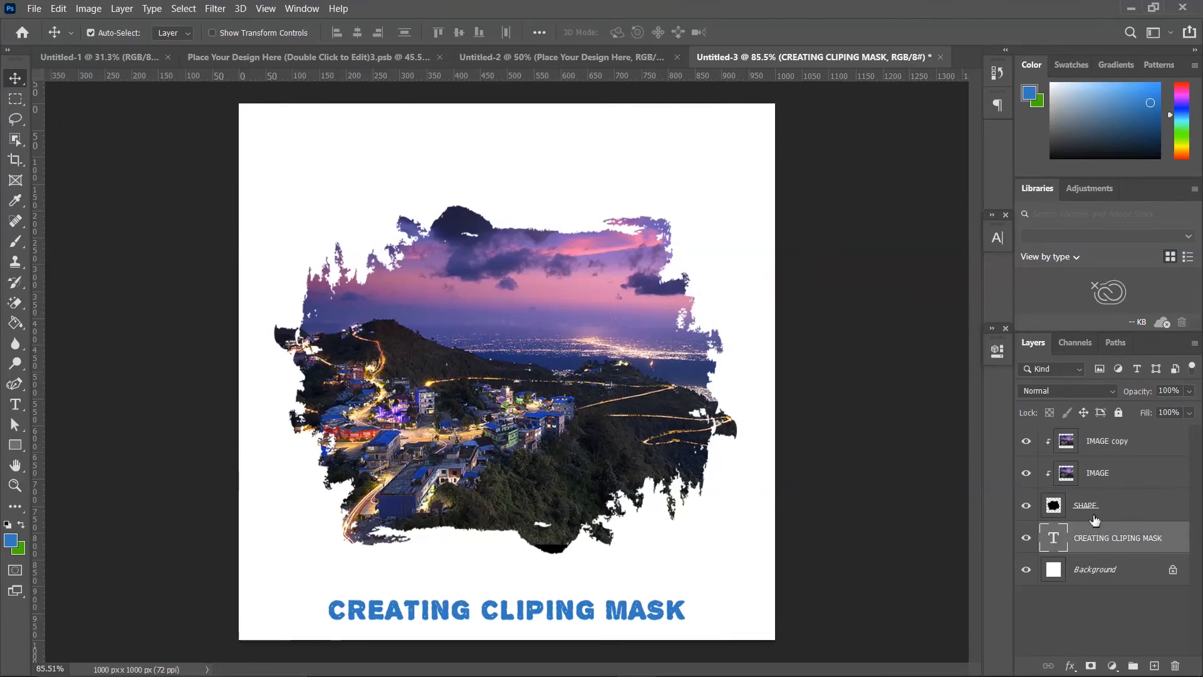
right_click(1102, 455)
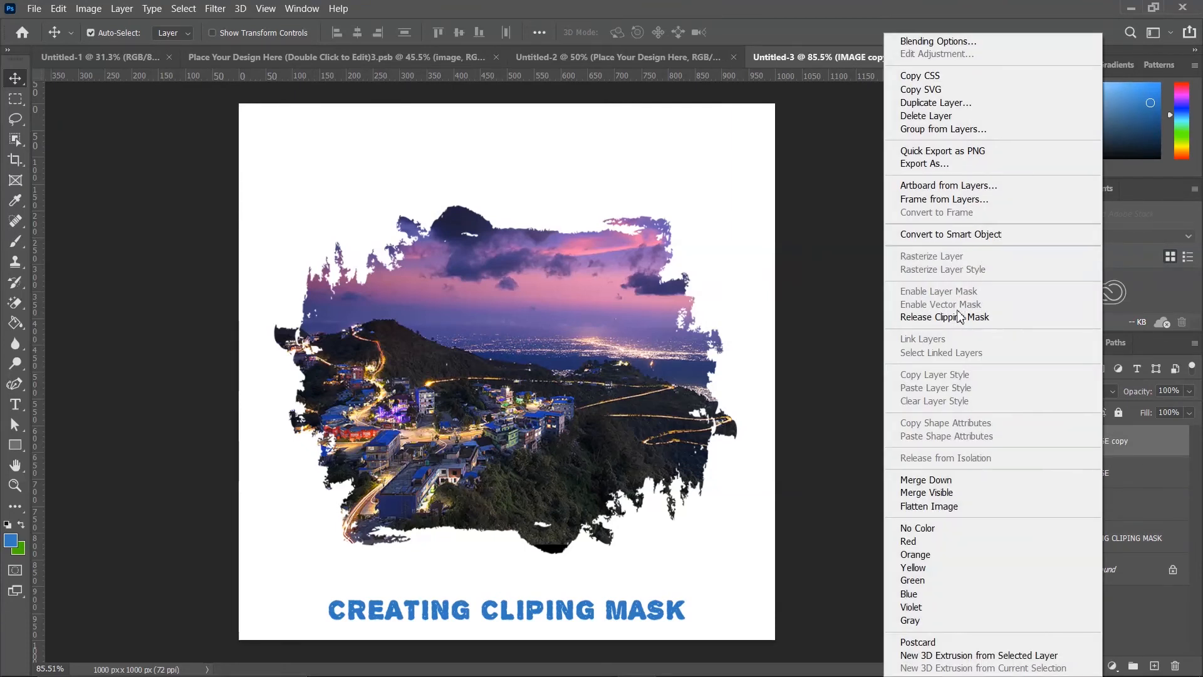
left_click(968, 317)
Step: Move the CREATING CLIPING MASK text layer directly below IMAGE copy and clip IMAGE copy to the text with a clipping mask
left_click(1103, 540)
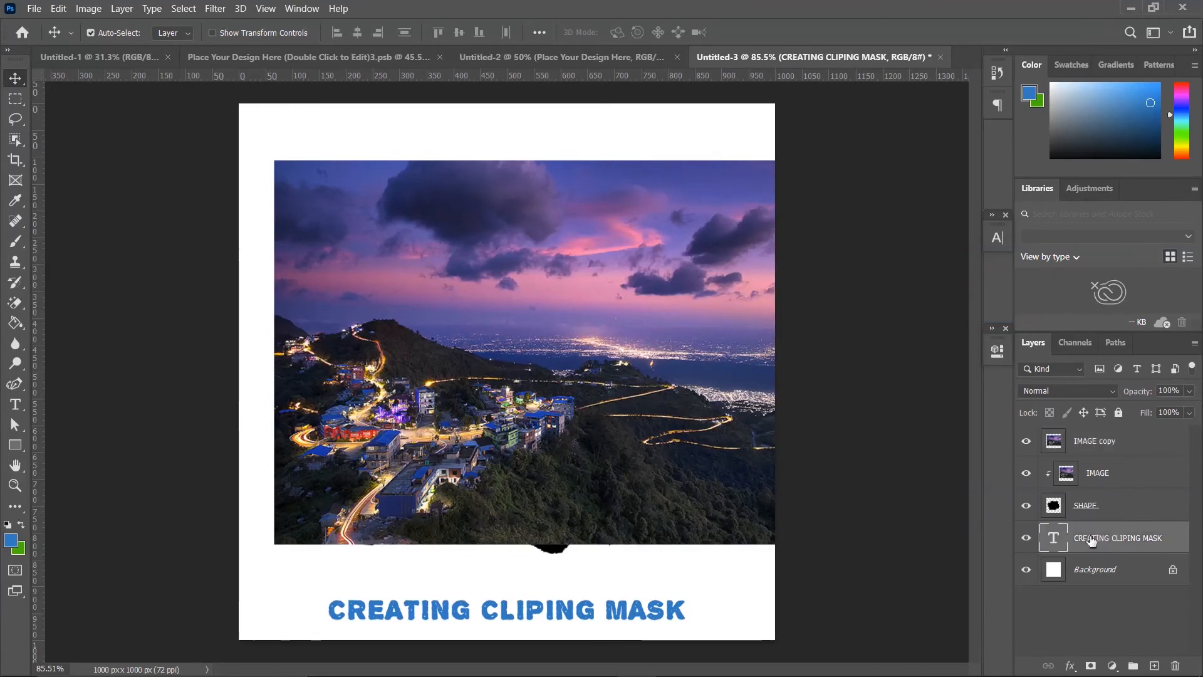
left_click_drag(1103, 541, 1098, 461)
left_click(1104, 443)
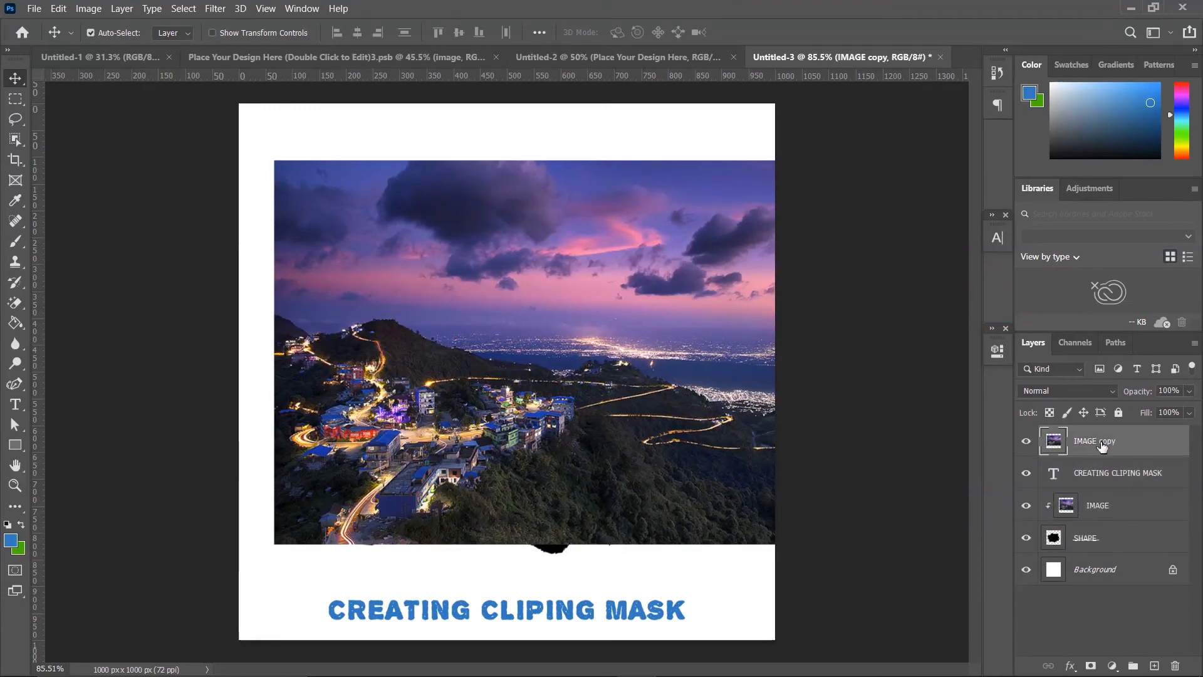
right_click(1102, 446)
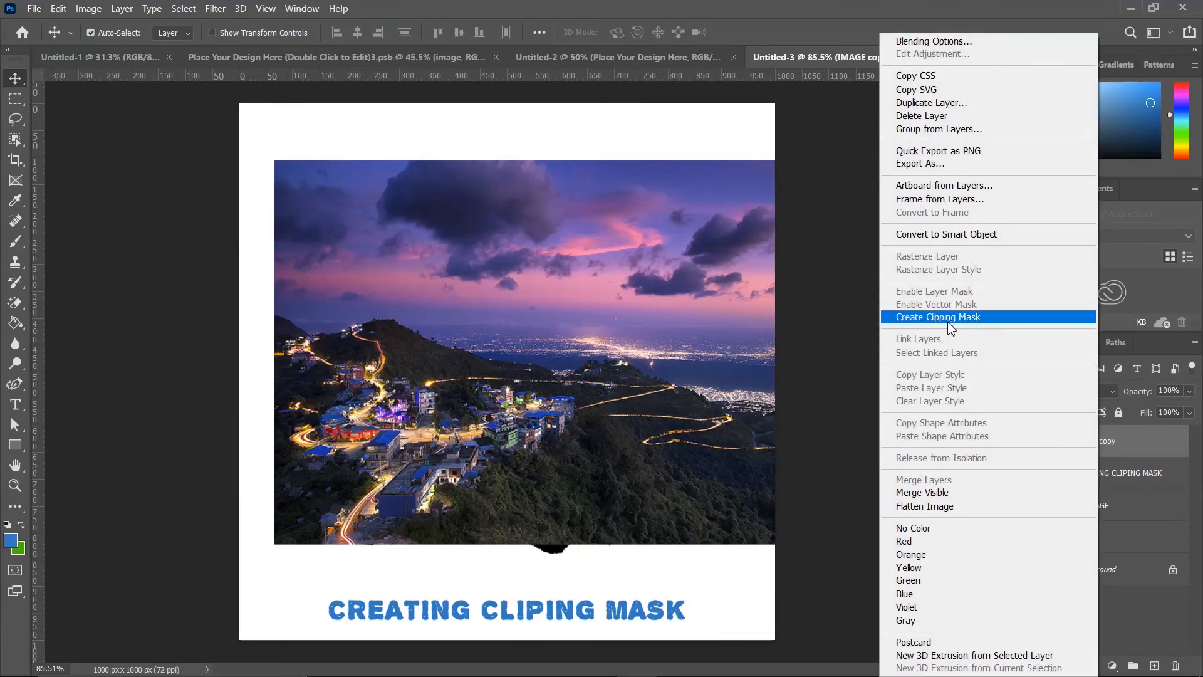
left_click(951, 320)
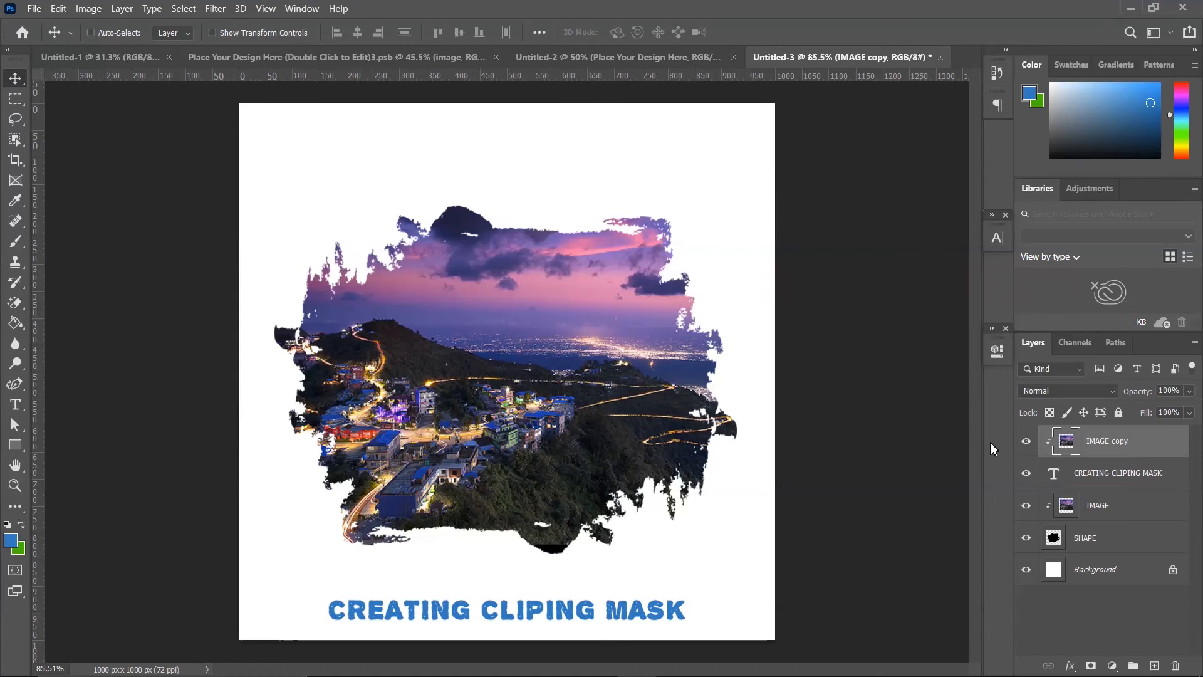
Step: Move the IMAGE copy photo down over the caption and scale it proportionally to about 66%
key("ctrl+t")
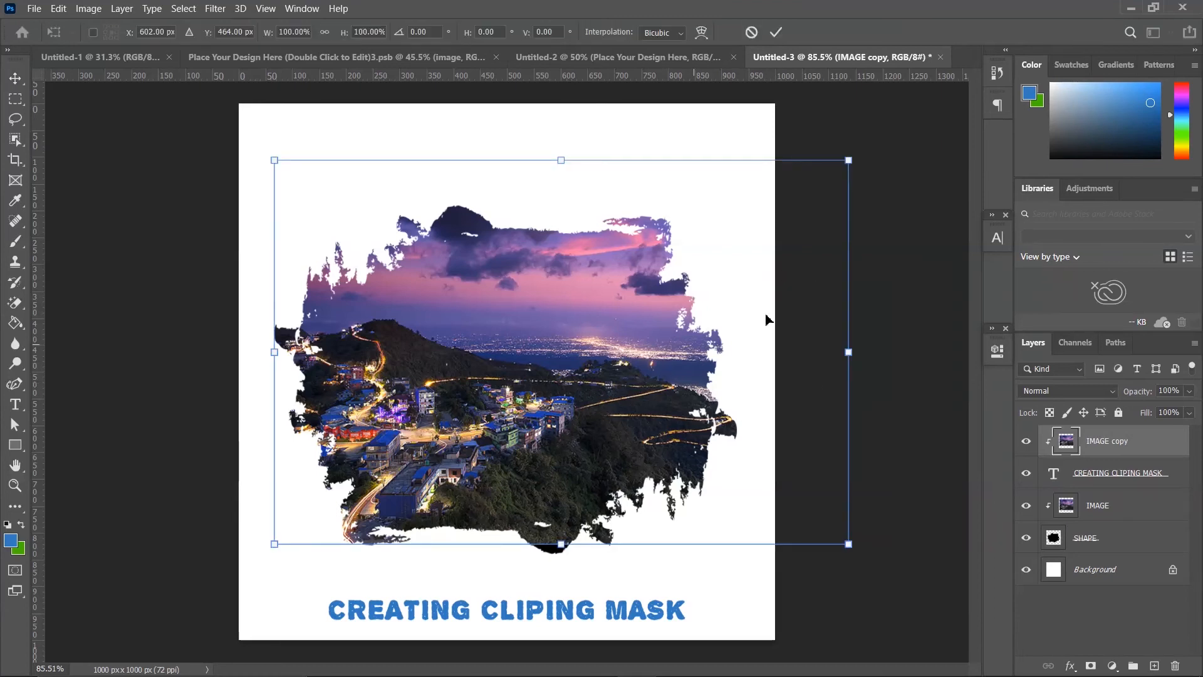
left_click_drag(606, 391, 587, 538)
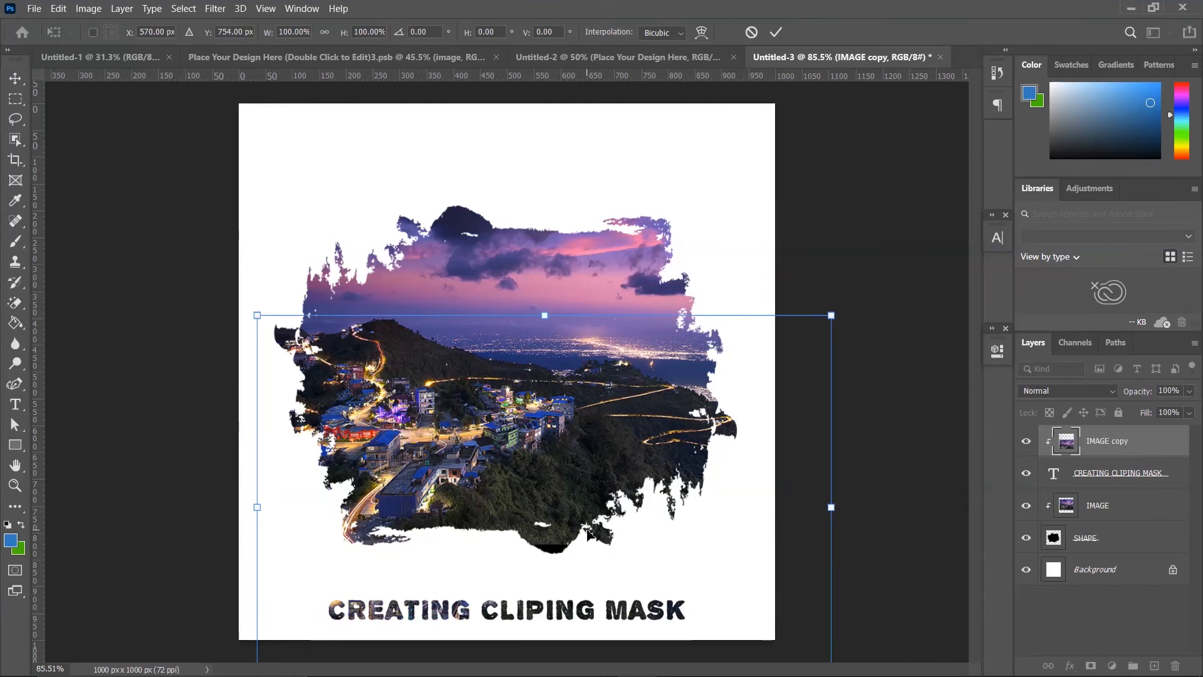
scroll(640, 574, "down", 4)
left_click_drag(727, 334, 596, 421)
left_click_drag(523, 519, 575, 527)
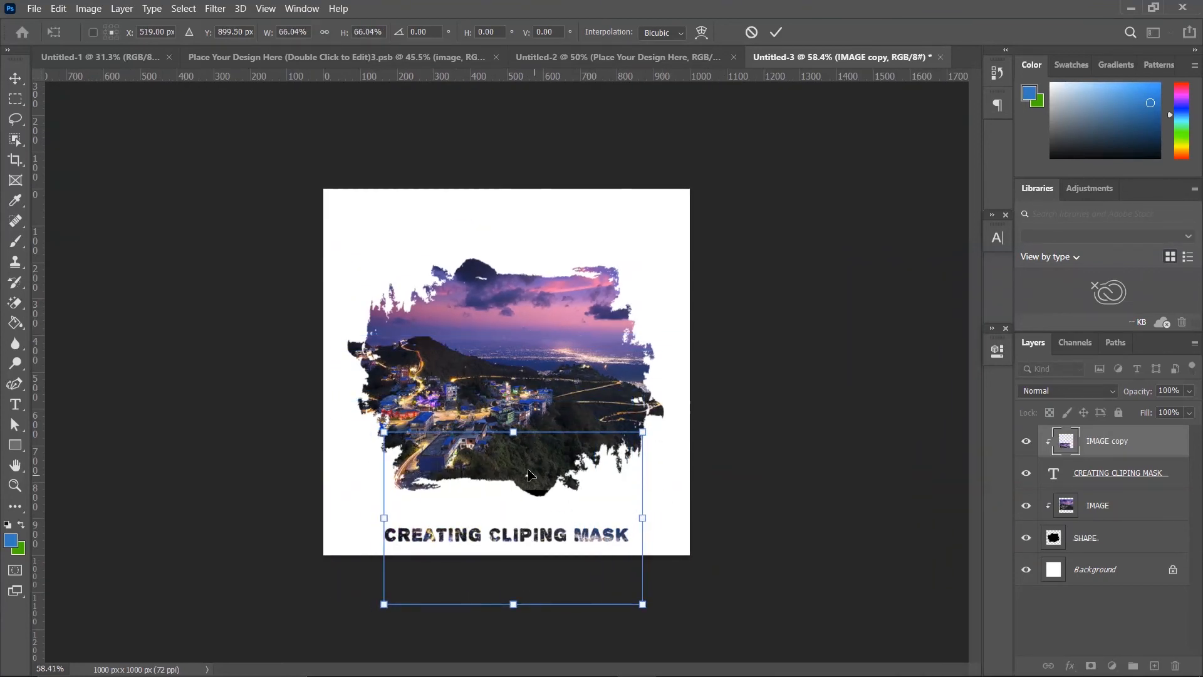
Step: Squash the IMAGE copy photo to about 43% height, shift it slightly within the caption letters, and apply the transform
left_click_drag(519, 606, 519, 561)
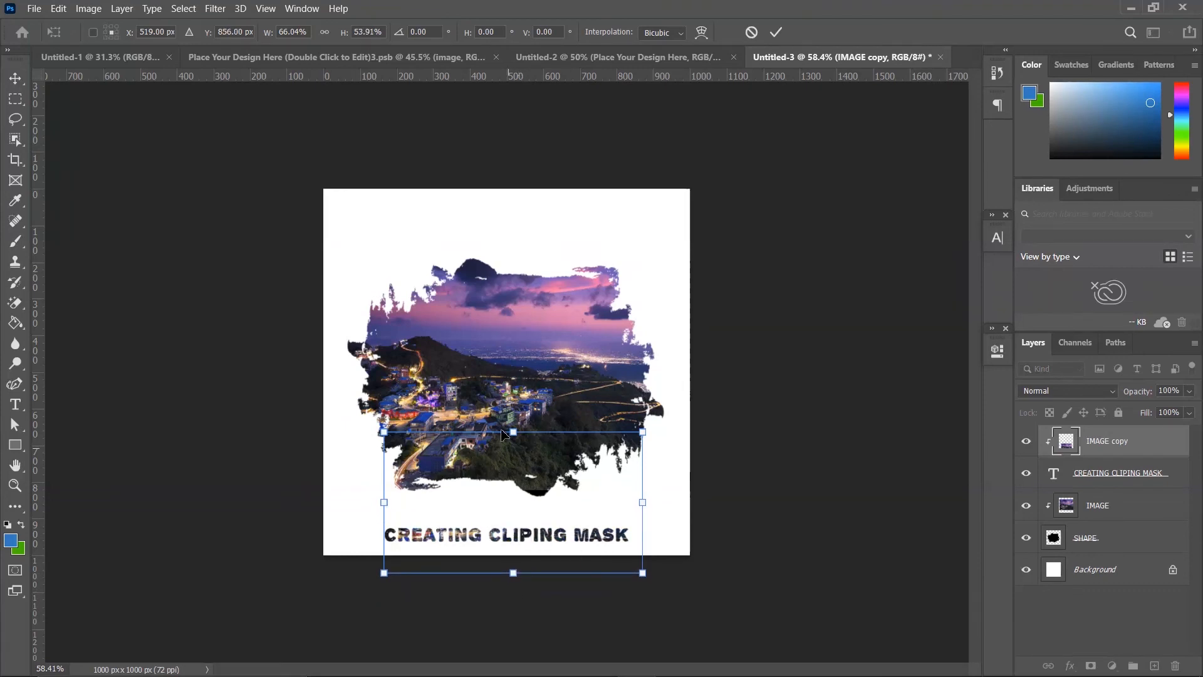
left_click_drag(519, 439, 519, 460)
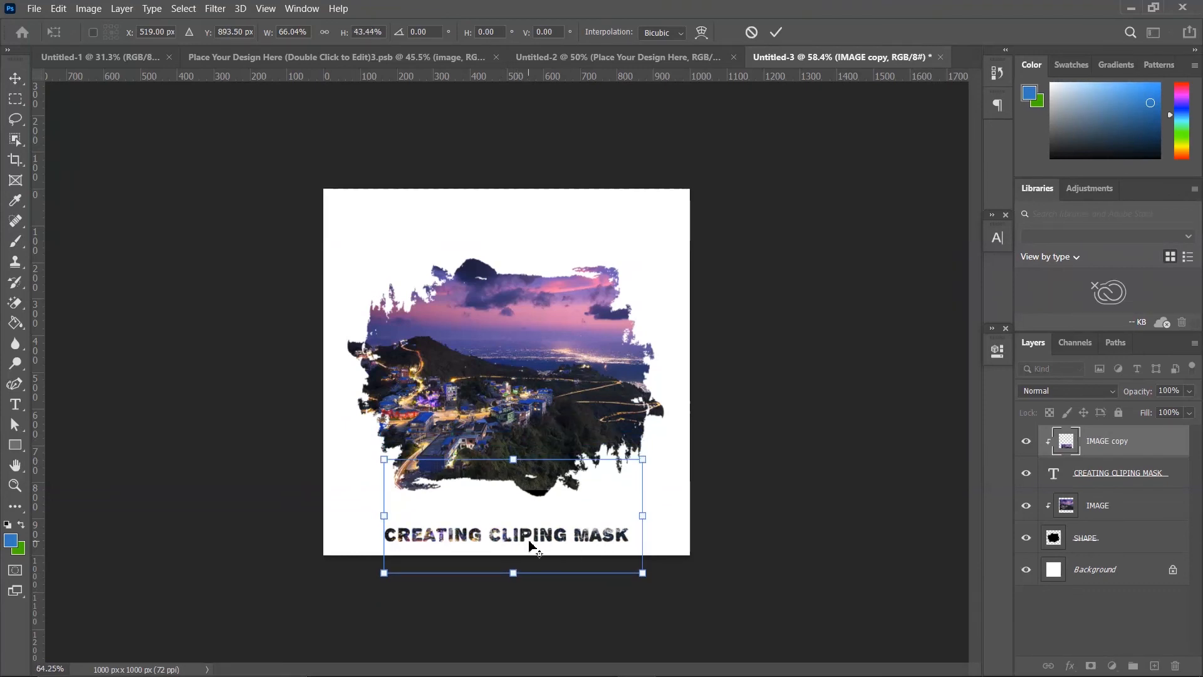
scroll(526, 497, "up", 2)
scroll(528, 567, "up", 1)
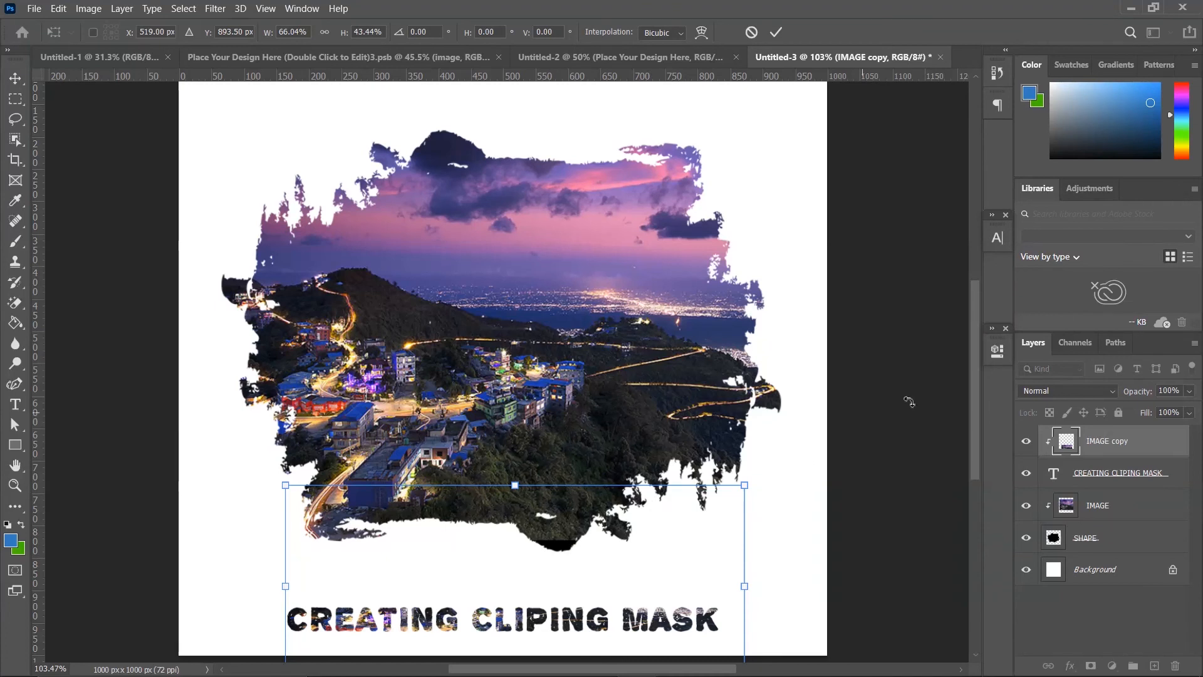
left_click_drag(972, 399, 972, 438)
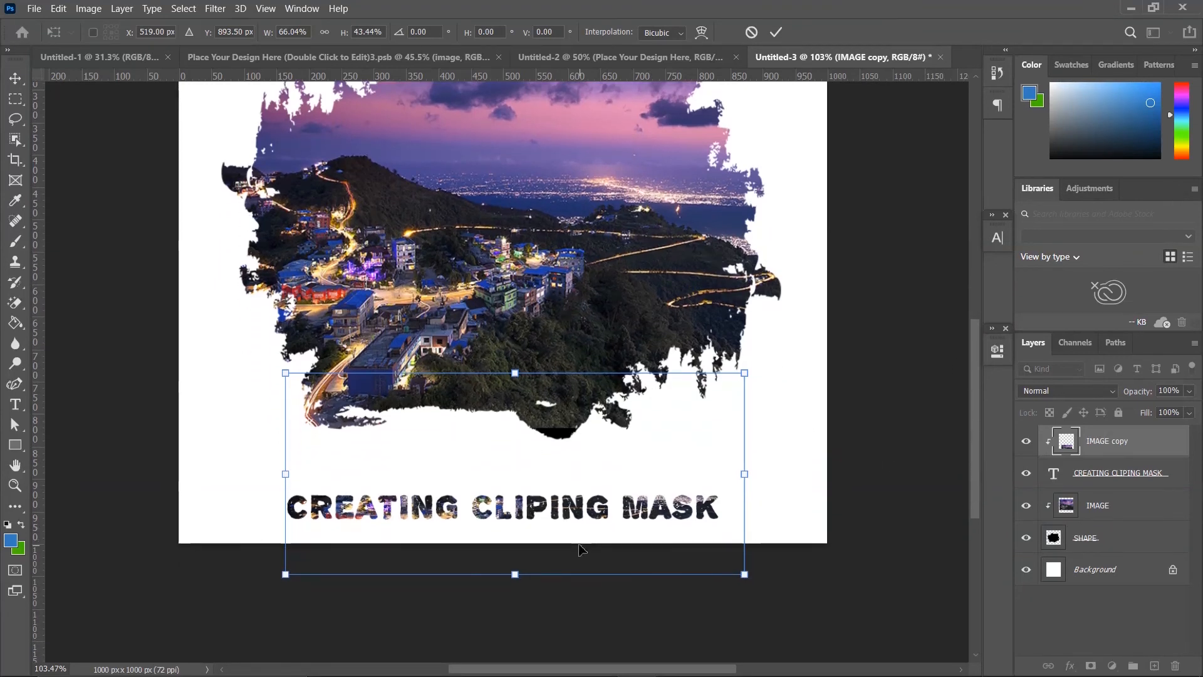
left_click_drag(580, 551, 551, 515)
left_click(776, 32)
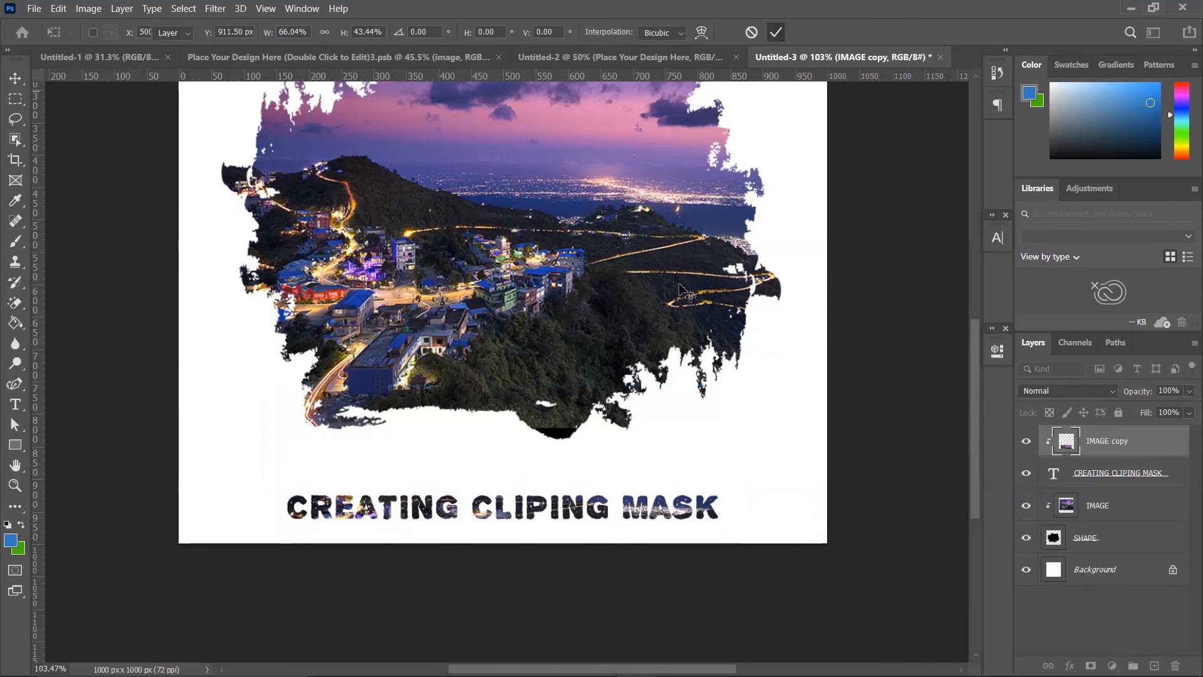
scroll(647, 324, "down", 1)
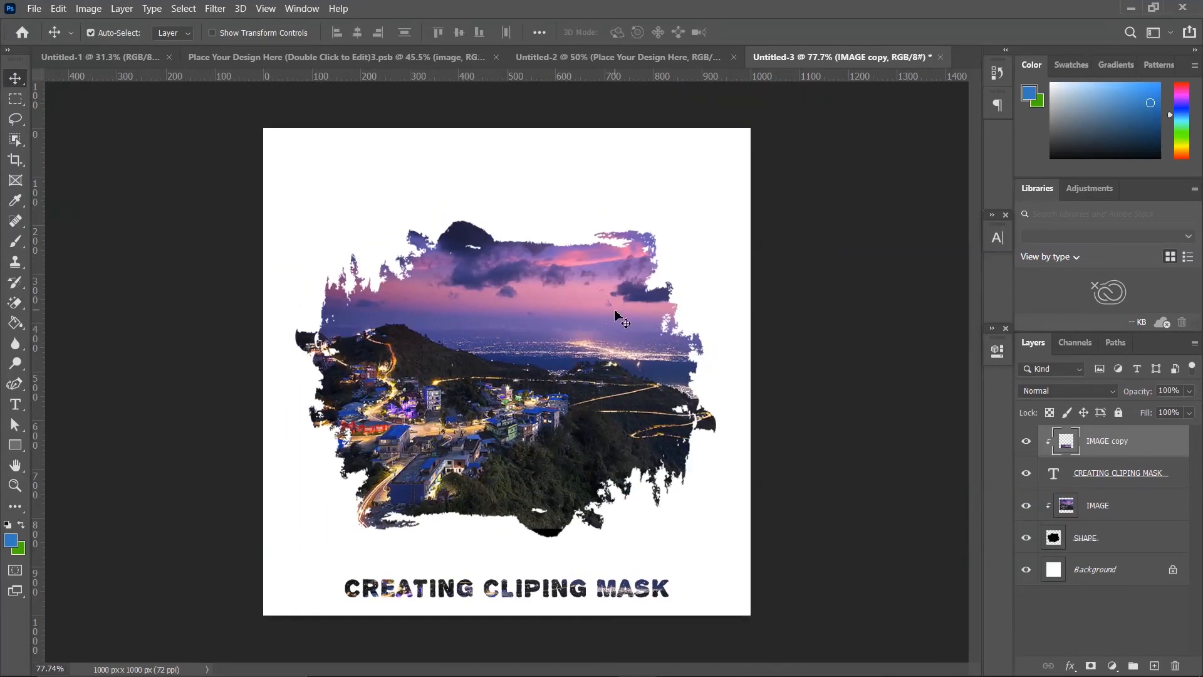